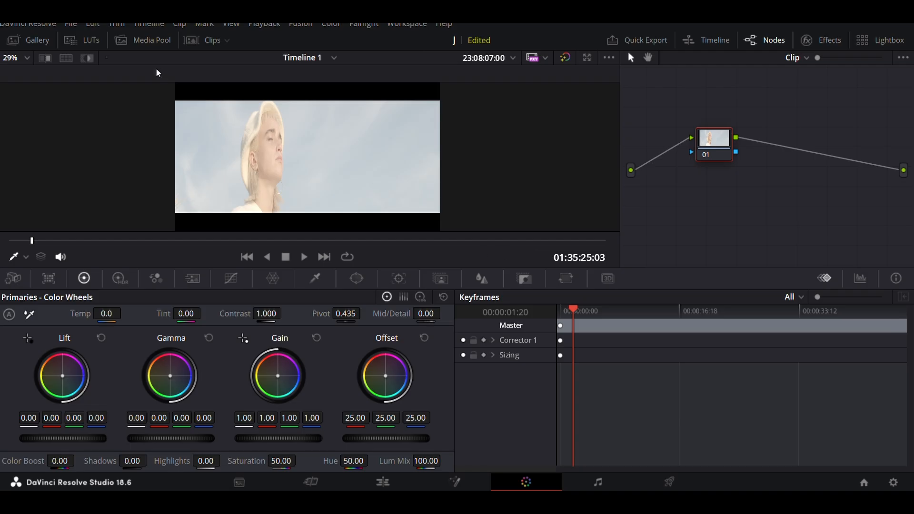
Step: Look through the installed LUTs, opening the Film Looks folder and expanding the ACES folder
left_click(92, 42)
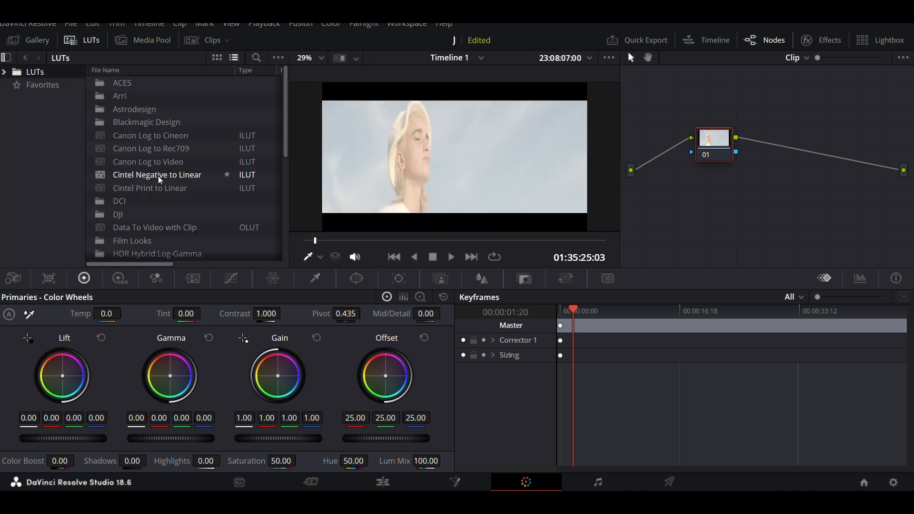
scroll(158, 175, "down", 2)
scroll(158, 175, "up", 2)
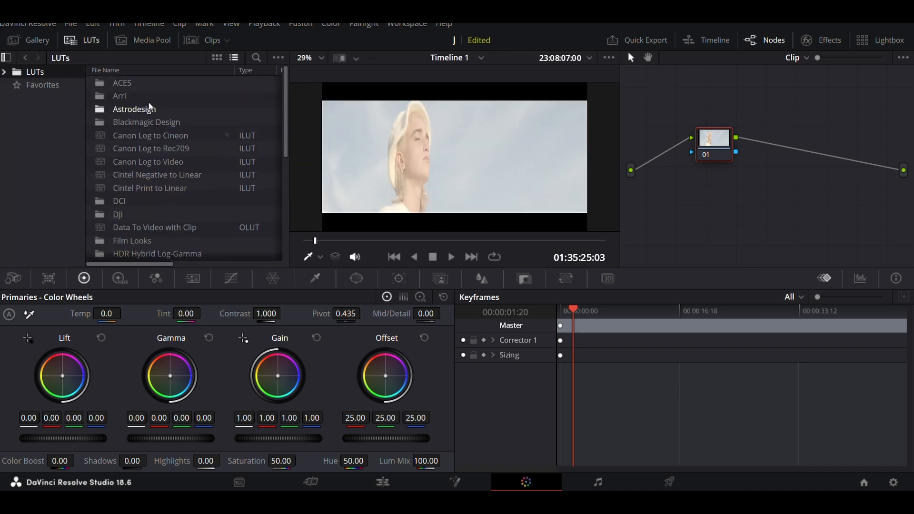
scroll(154, 145, "down", 3)
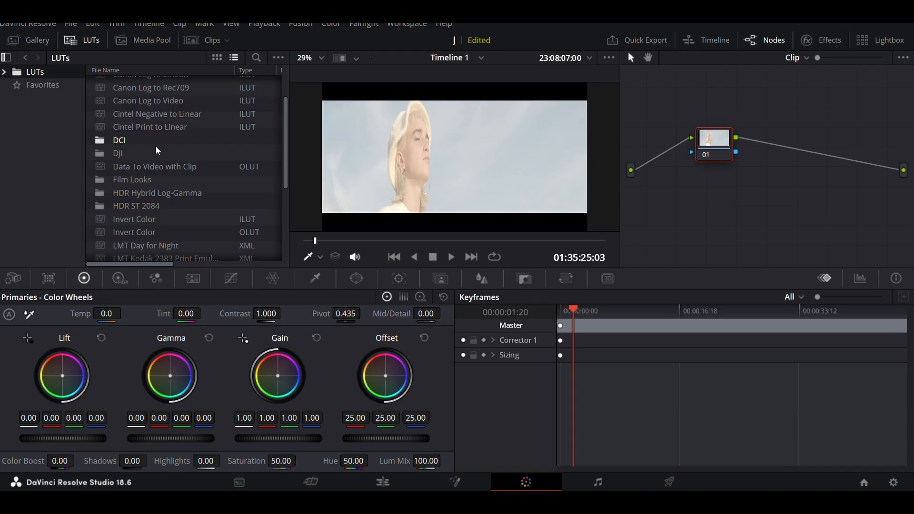
scroll(157, 149, "down", 1)
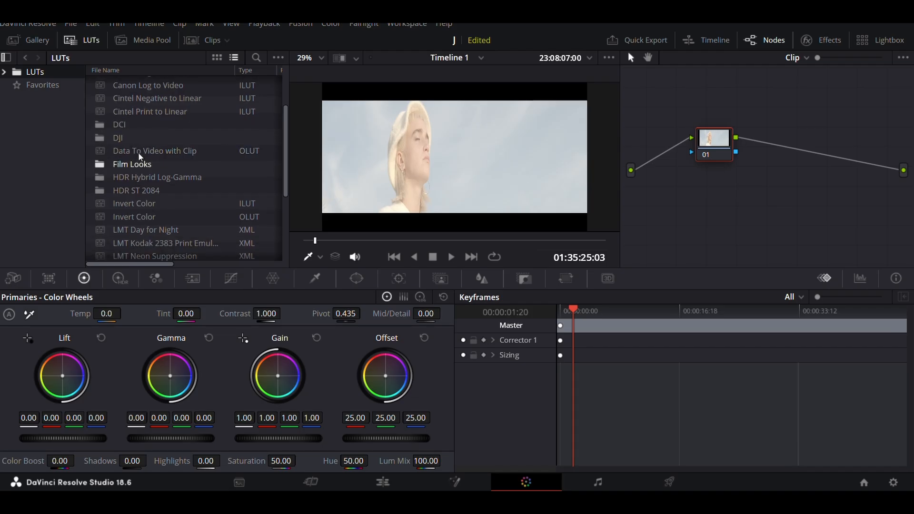
scroll(155, 232, "down", 2)
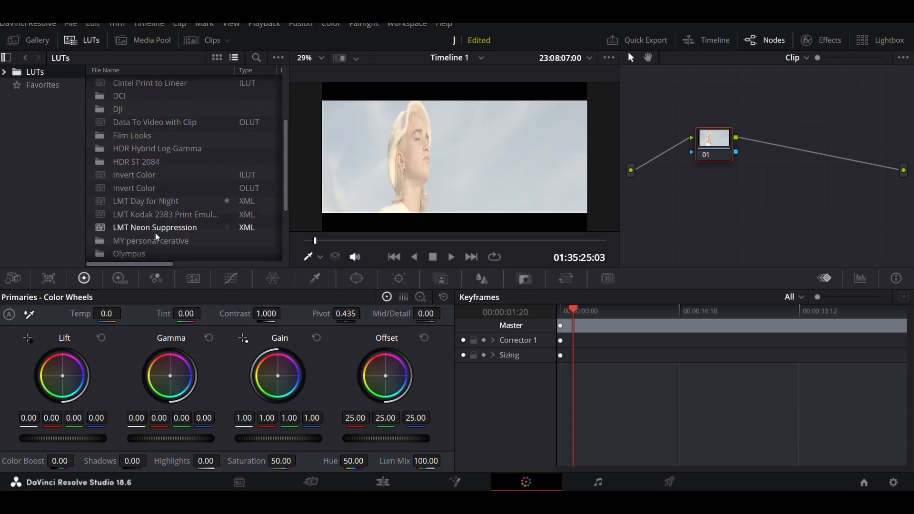
double_click(144, 142)
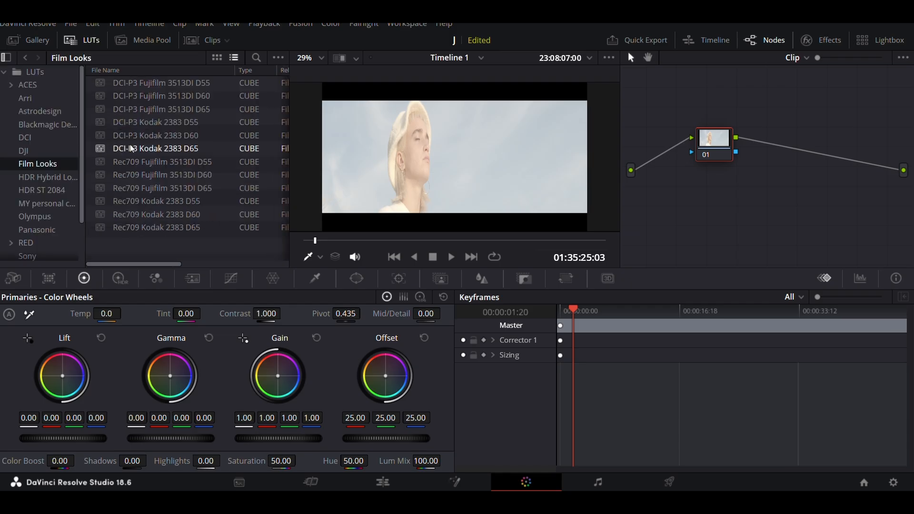
left_click(27, 85)
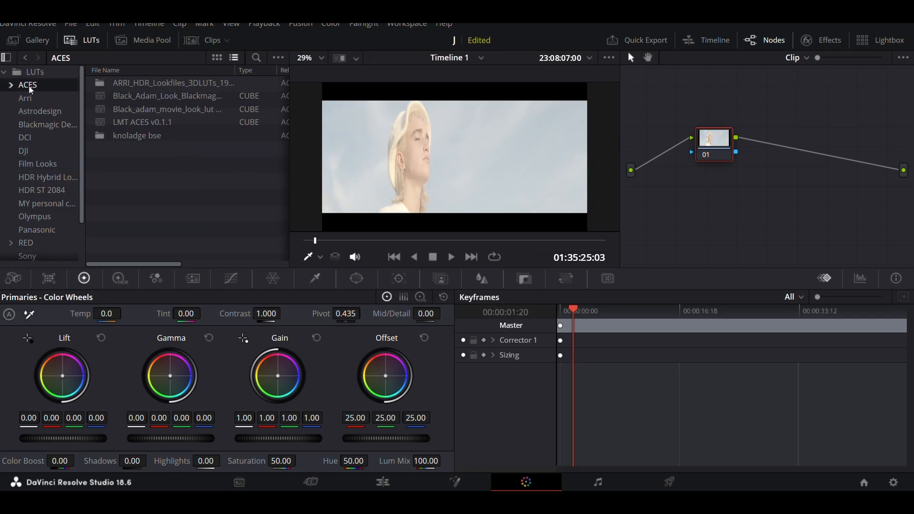
double_click(29, 84)
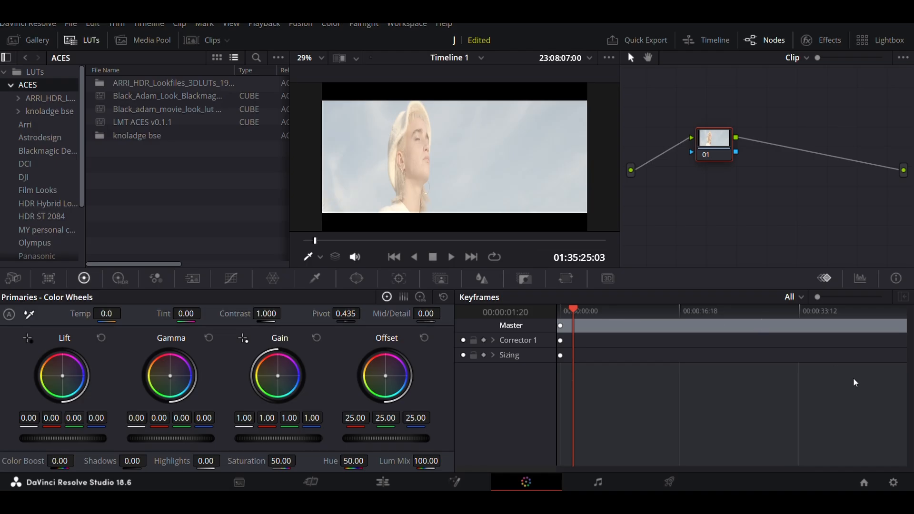
Step: Open the LUT folder on disk from the Lookup Tables section of the project's Color Management settings
left_click(893, 482)
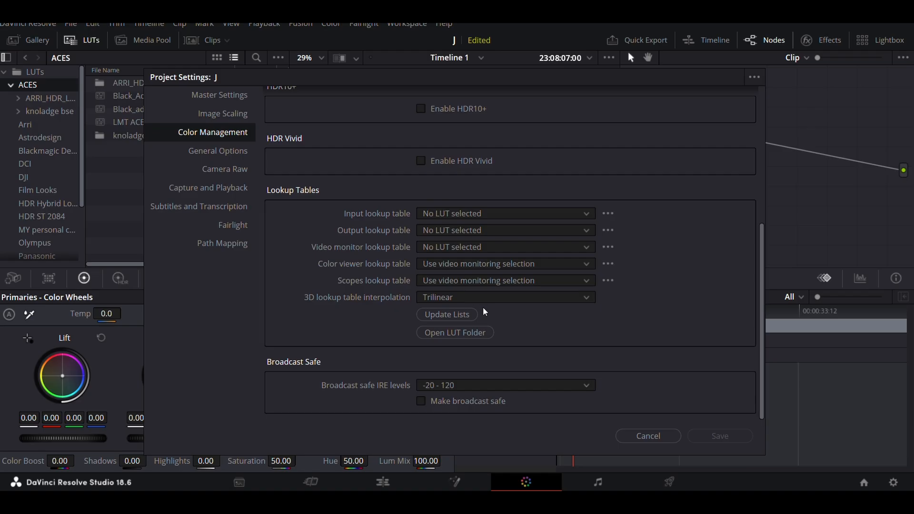
left_click(234, 99)
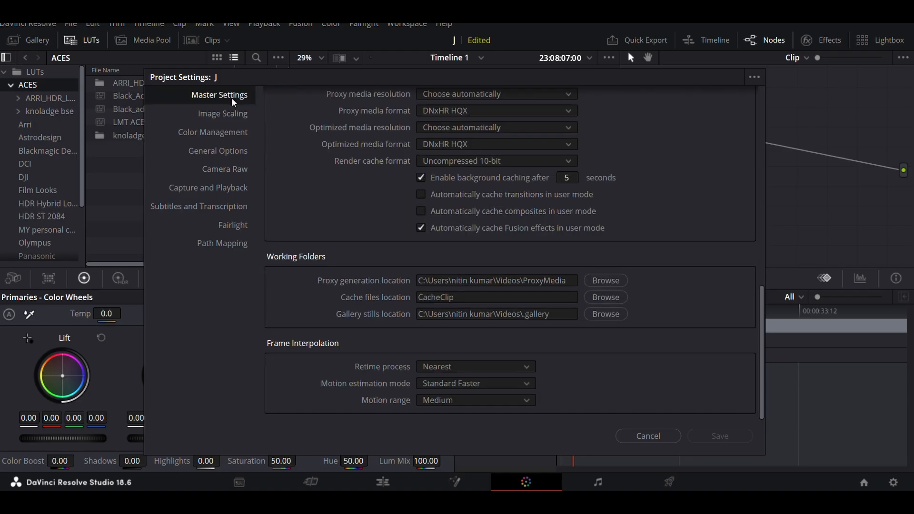
left_click(226, 115)
left_click(226, 136)
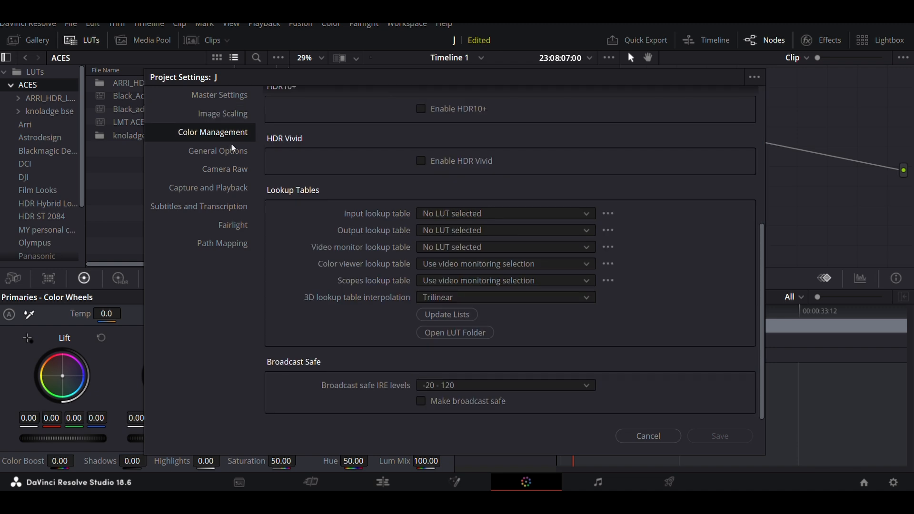
left_click(234, 155)
left_click(230, 133)
left_click(423, 314)
left_click(471, 333)
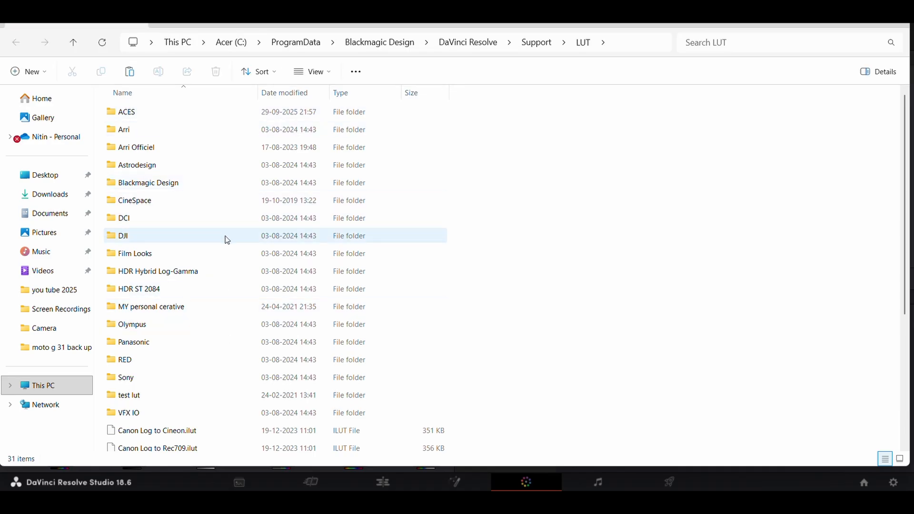
Step: Copy the file Look up table creation_10.A005_08012308_C017.cube from the Desktop folder
mouse_move(227, 241)
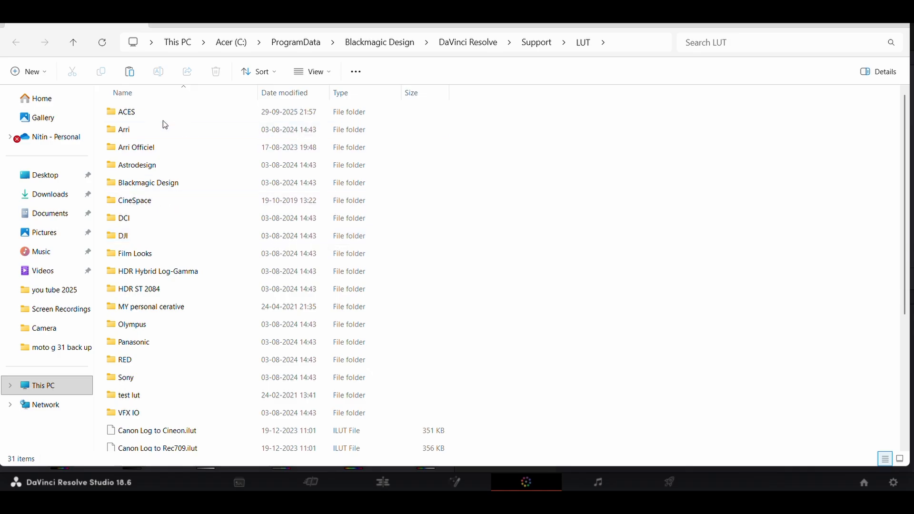
left_click(64, 184)
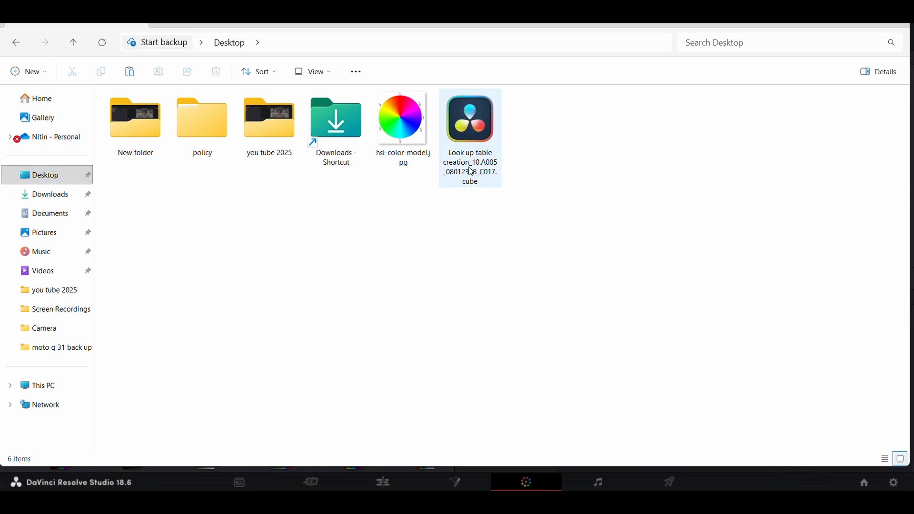
left_click(474, 138)
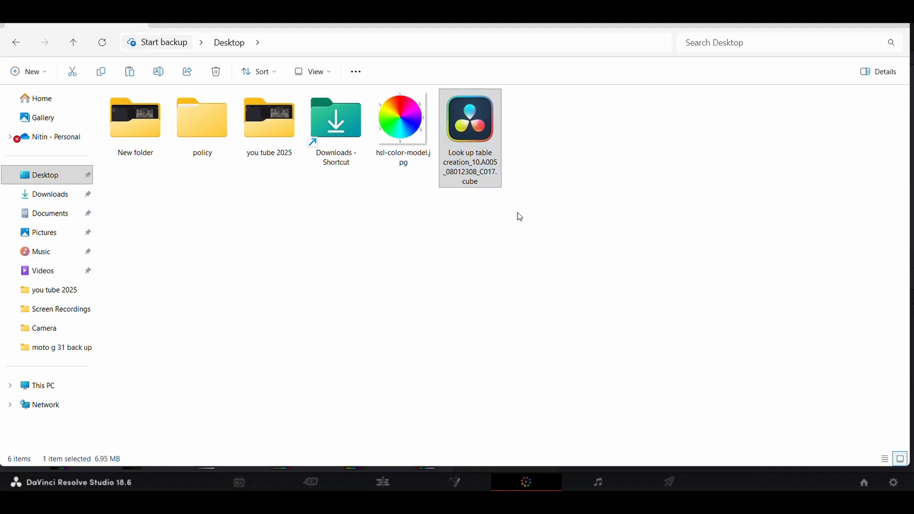
right_click(474, 135)
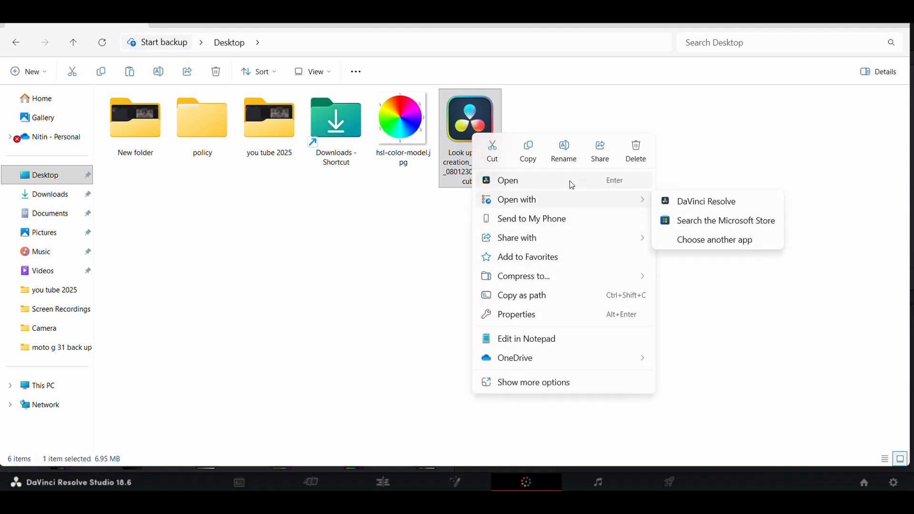
left_click(528, 151)
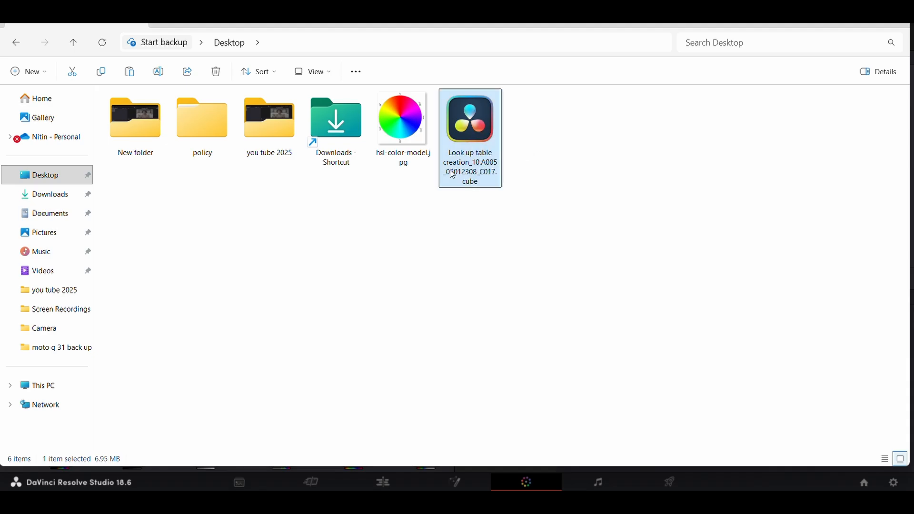
Step: Return to the DaVinci Resolve LUT folder and paste the copied .cube file into its ACES subfolder
left_click(69, 32)
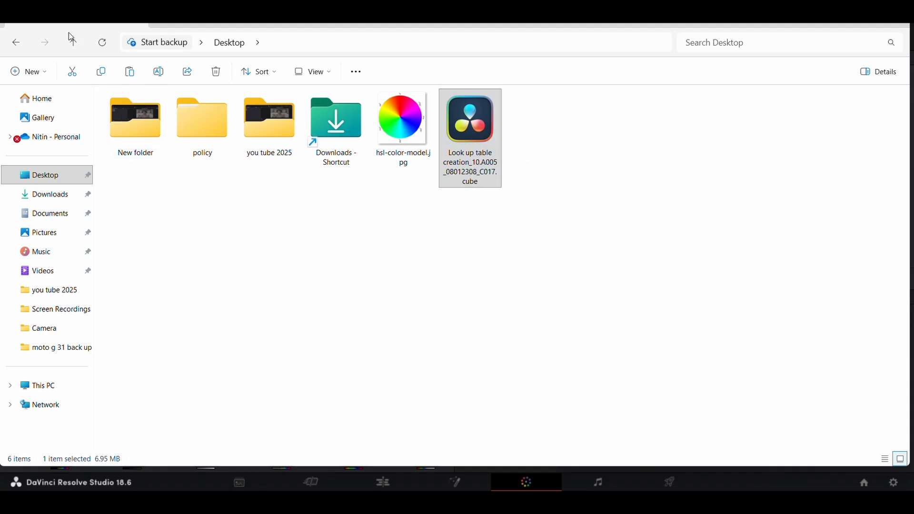
left_click(74, 49)
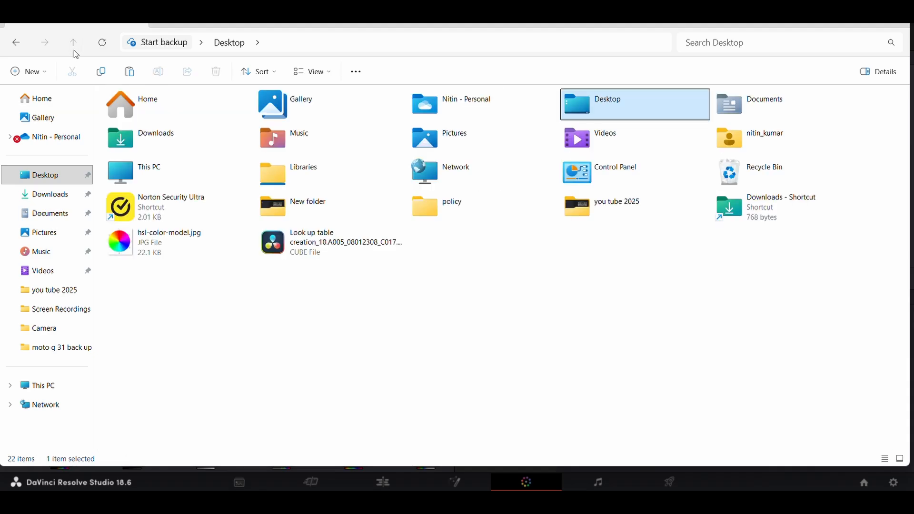
left_click(12, 44)
left_click(12, 44)
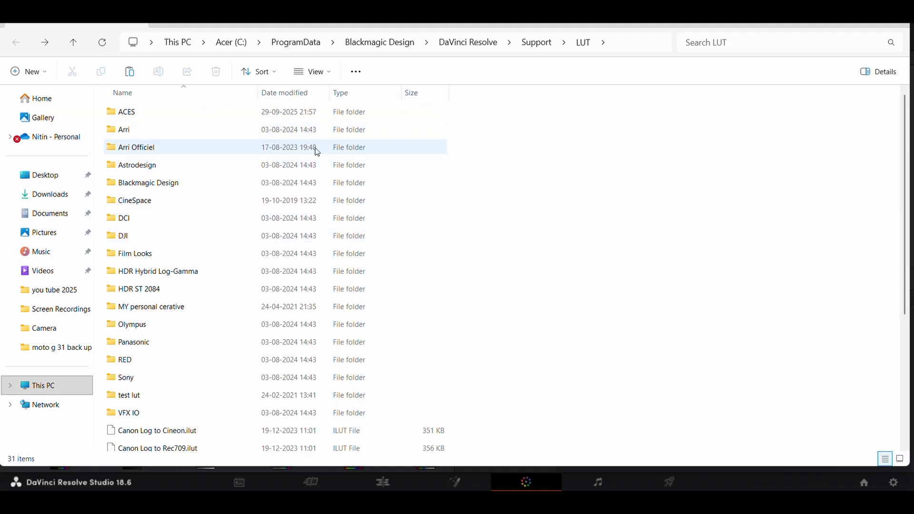
left_click(646, 47)
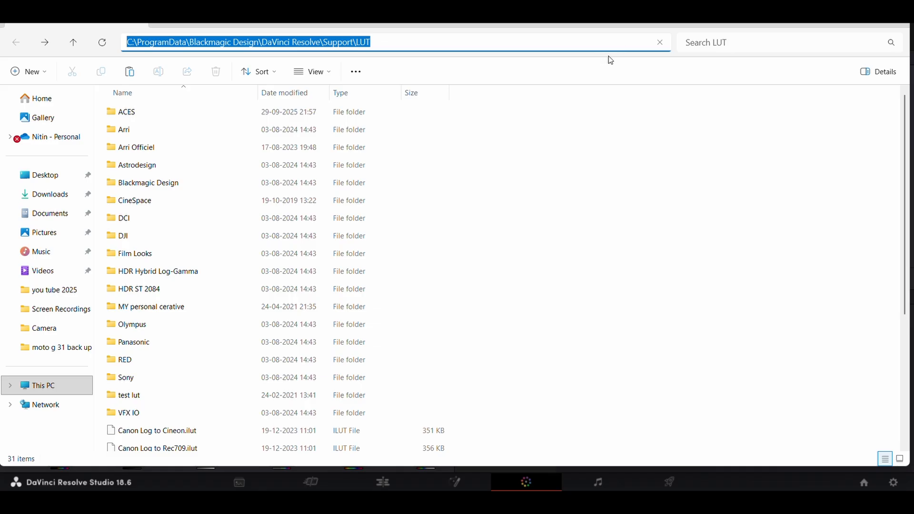
left_click(723, 144)
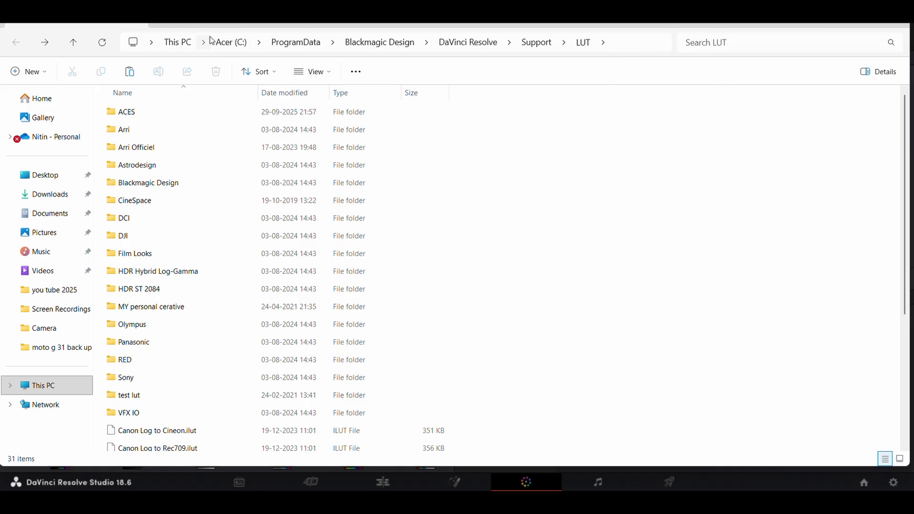
double_click(138, 115)
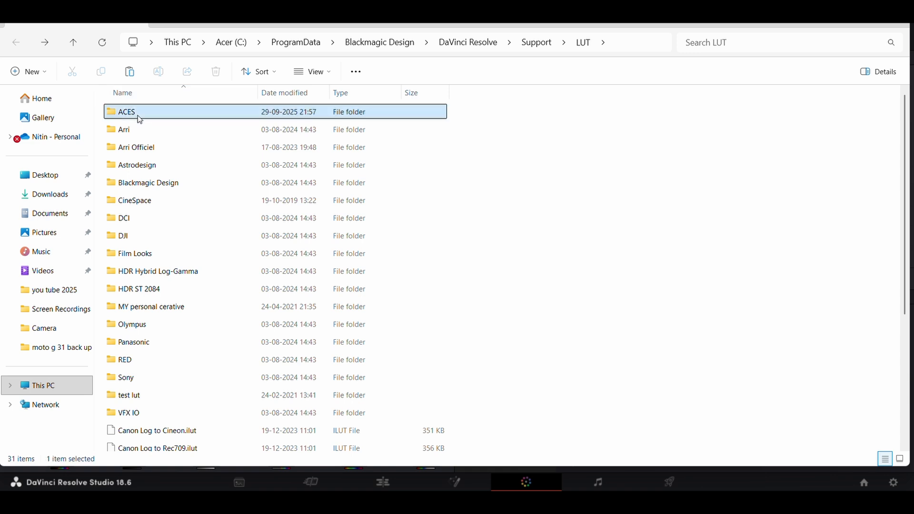
right_click(570, 226)
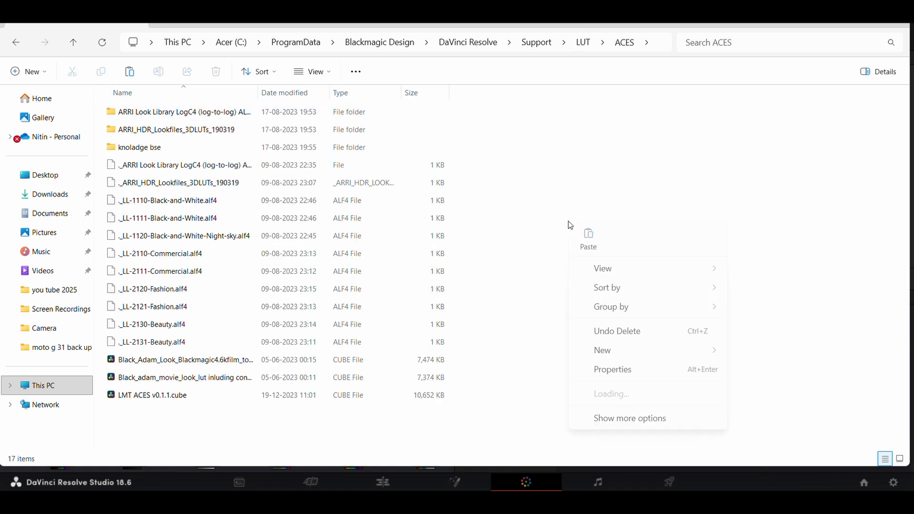
left_click(590, 239)
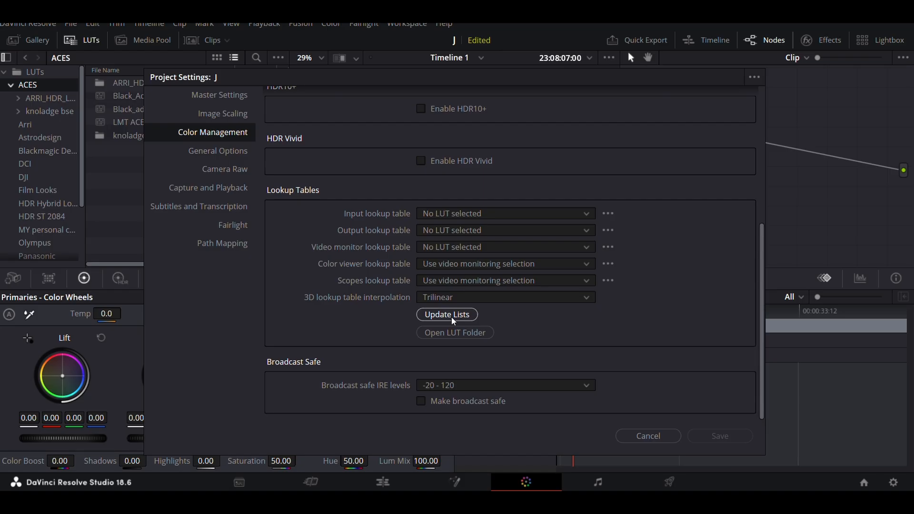
Step: Update the LUT lists in DaVinci Resolve's project settings and refresh the ACES folder in the LUT browser
left_click(451, 313)
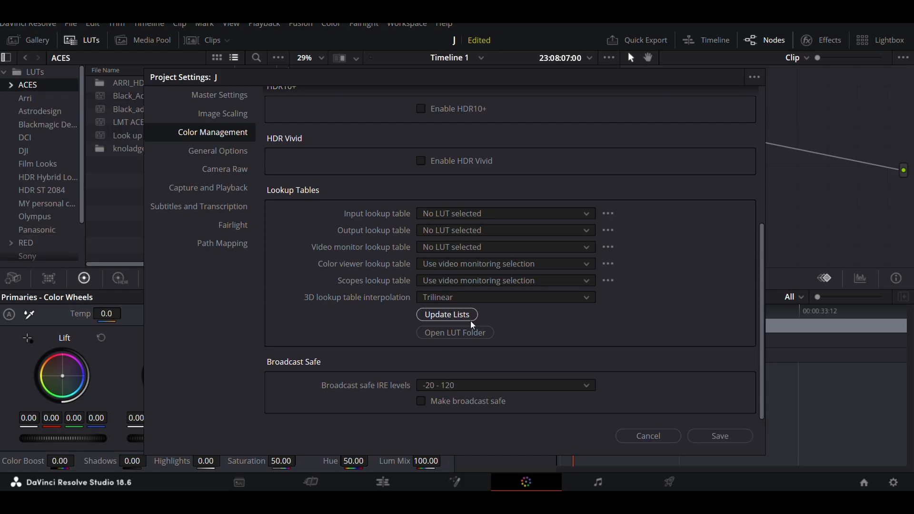
left_click(651, 438)
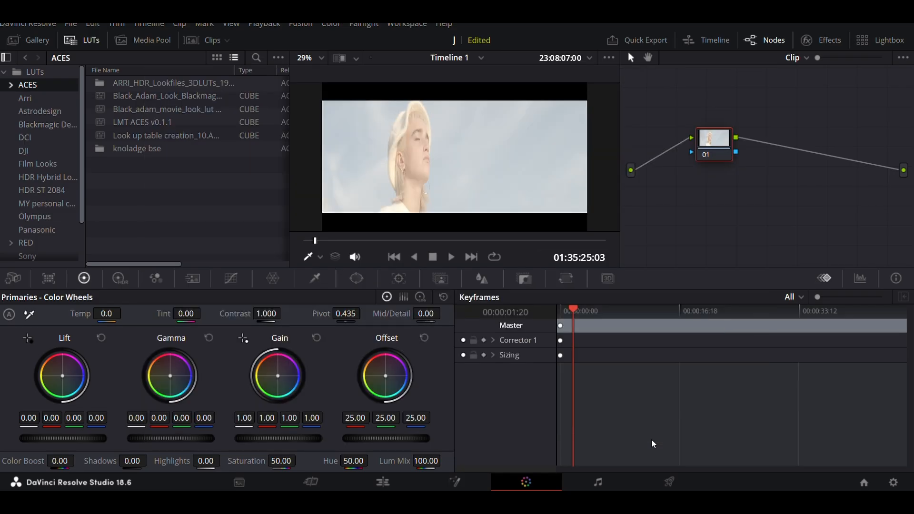
left_click(28, 98)
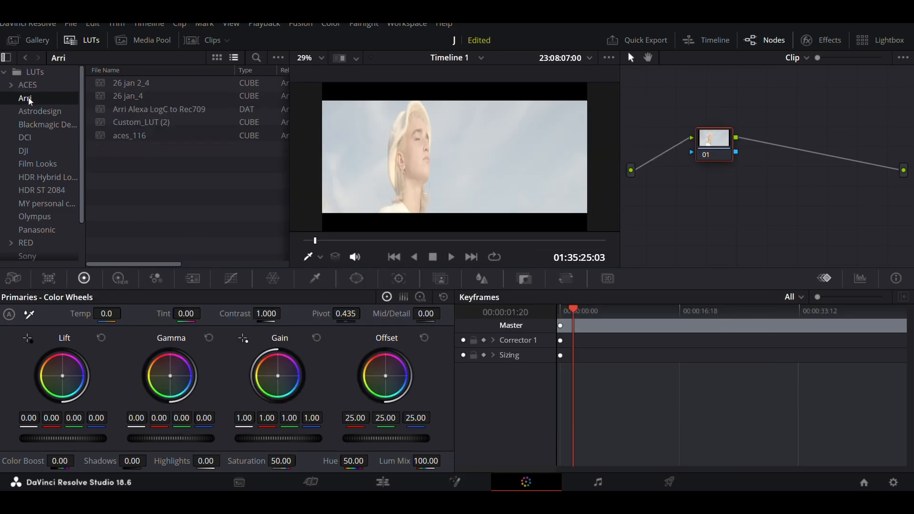
left_click(31, 85)
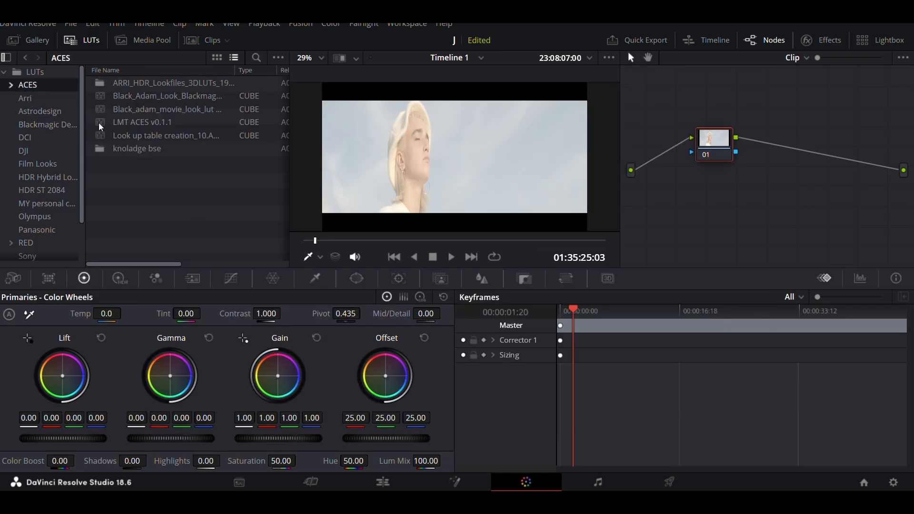
right_click(159, 169)
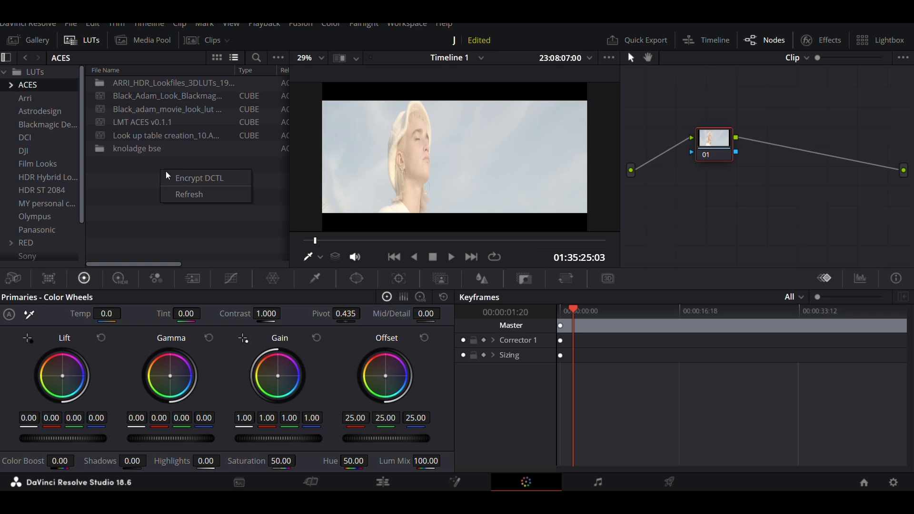
left_click(184, 196)
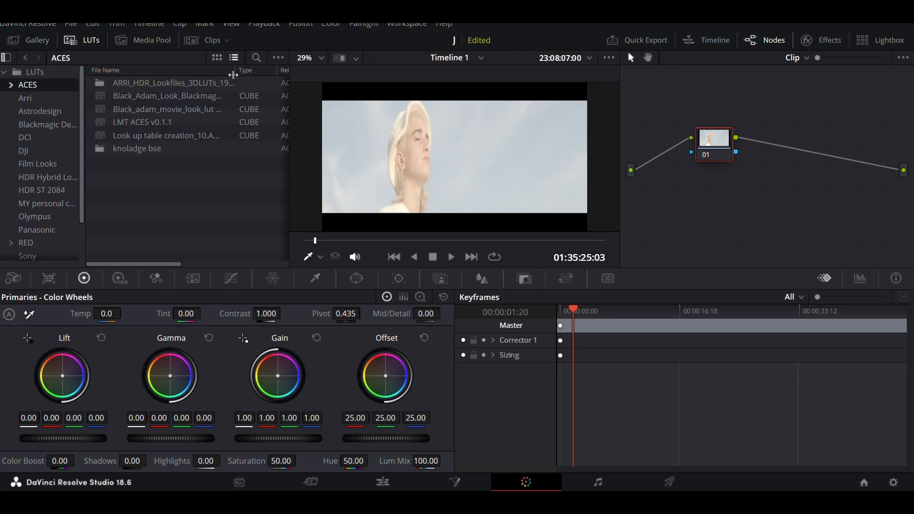
Step: Sort the ACES LUTs by file name and apply the Look up table creation_10 LUT to node 01
left_click(217, 71)
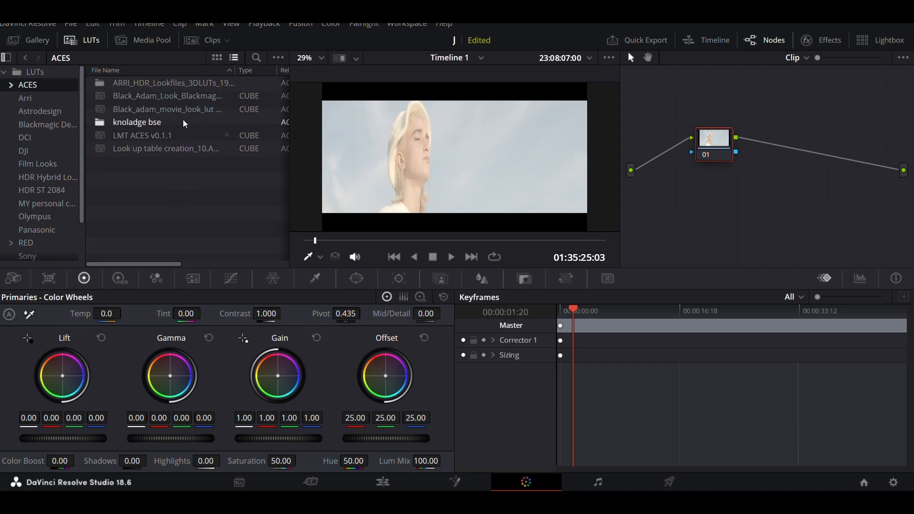
right_click(689, 109)
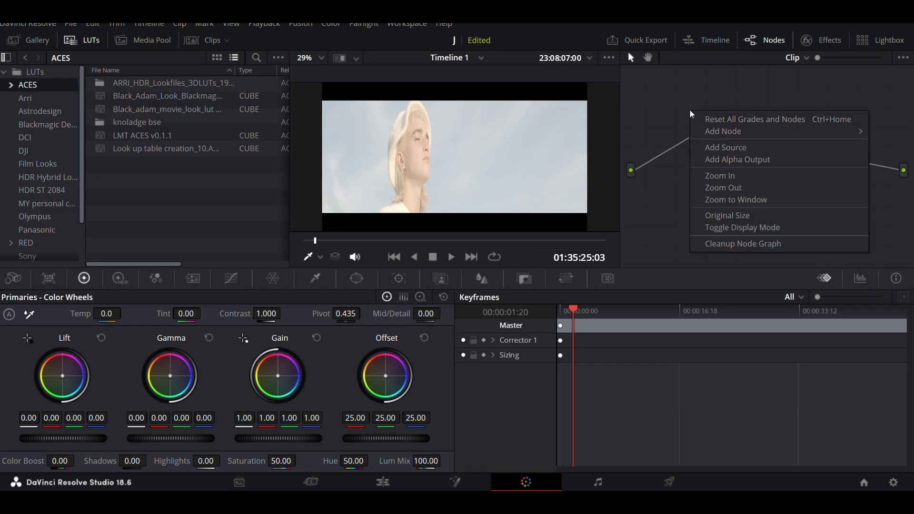
left_click(713, 115)
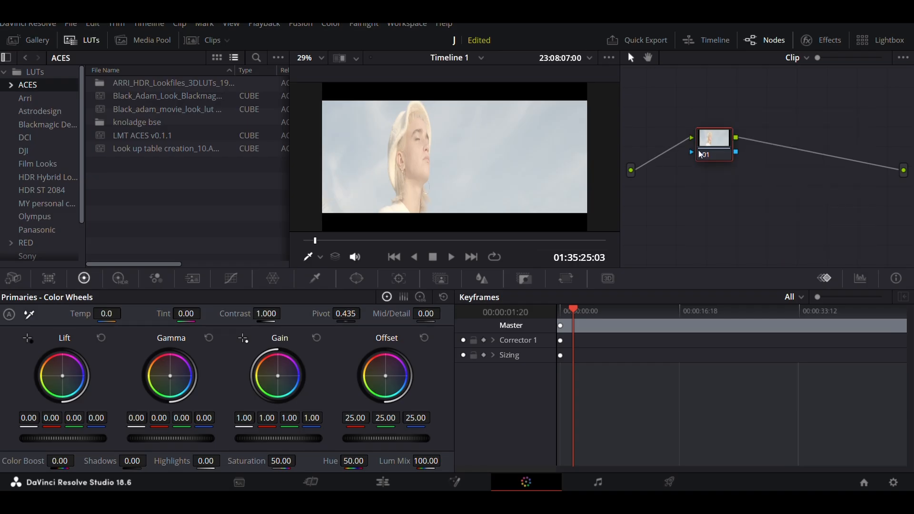
double_click(202, 150)
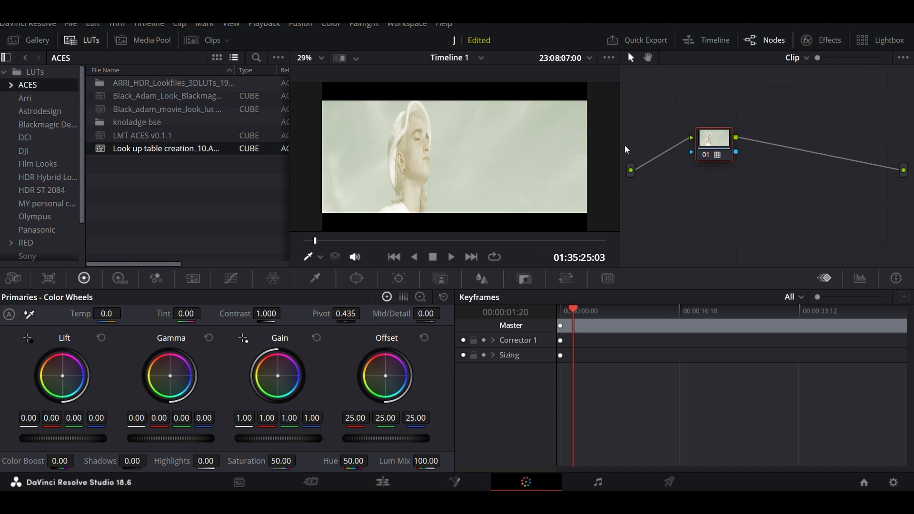
Step: Reset all grades and nodes on the clip and reapply the Look up table creation_10 LUT to node 01
right_click(699, 103)
left_click(718, 108)
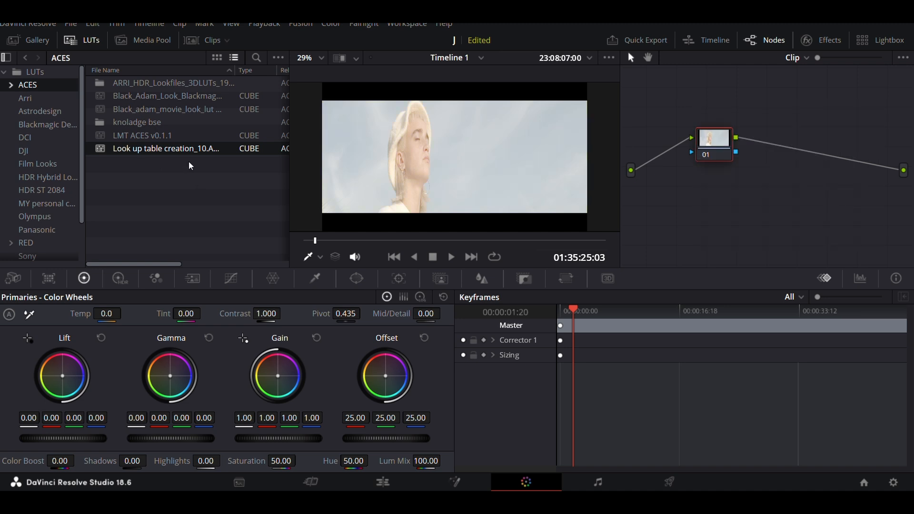
left_click(203, 136)
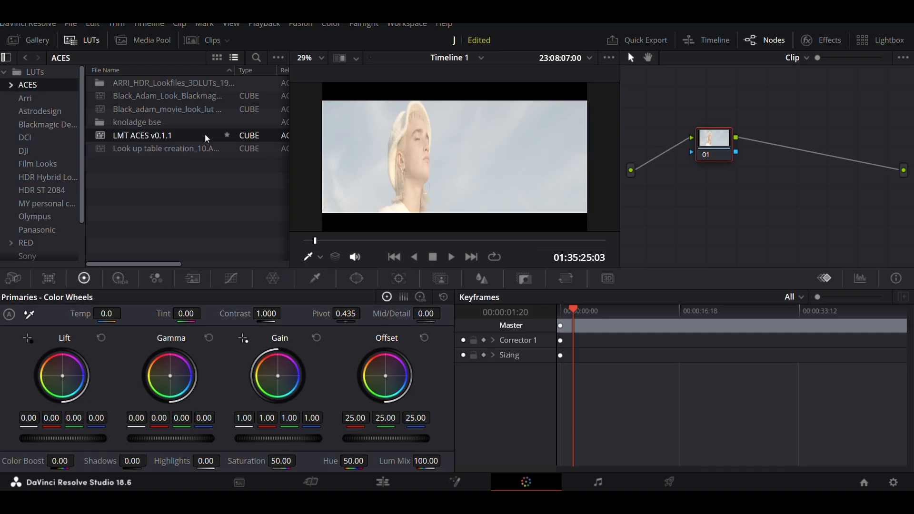
double_click(173, 147)
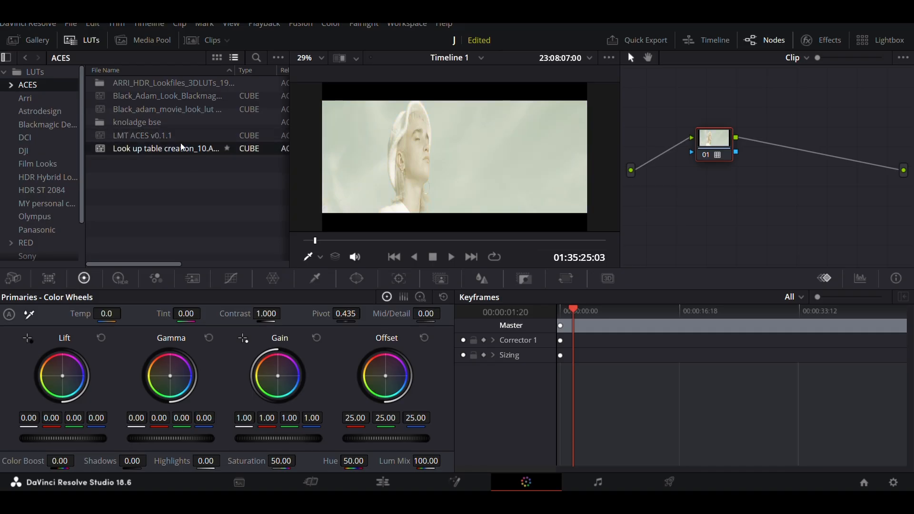
Step: Clear all grades and nodes from the clip again
right_click(213, 125)
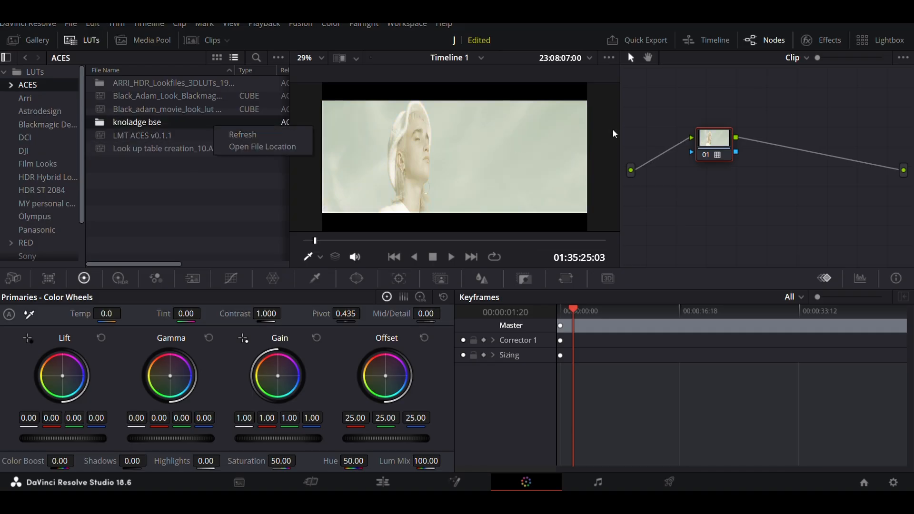
left_click(639, 122)
right_click(673, 137)
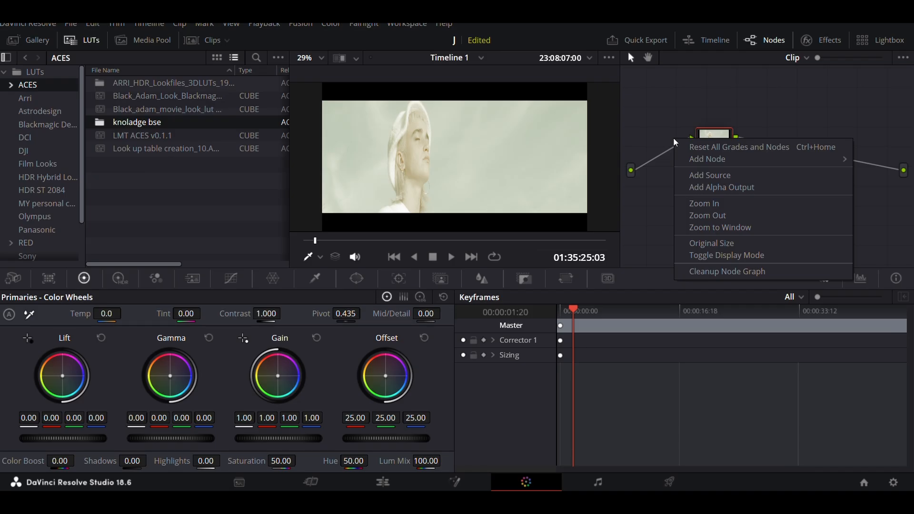
left_click(713, 147)
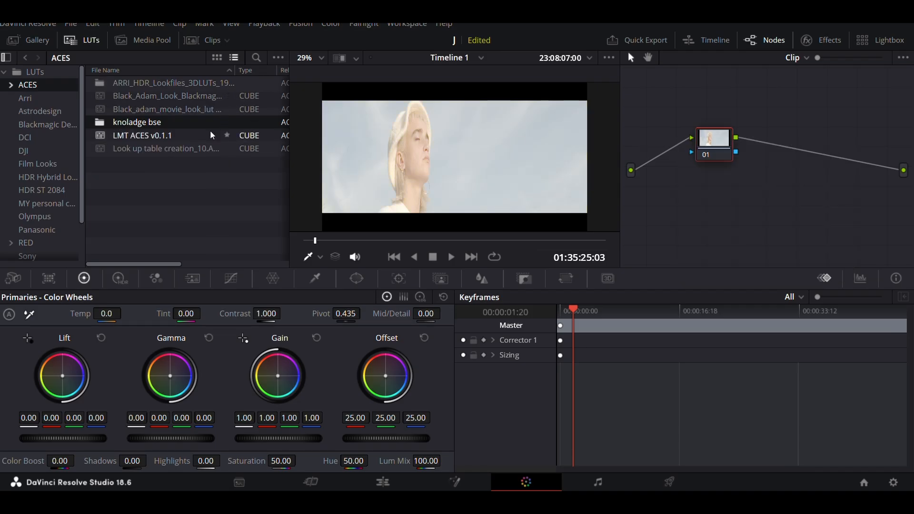
Step: Apply the Look up table creation_10 LUT from the ACES folder to the current node
right_click(219, 140)
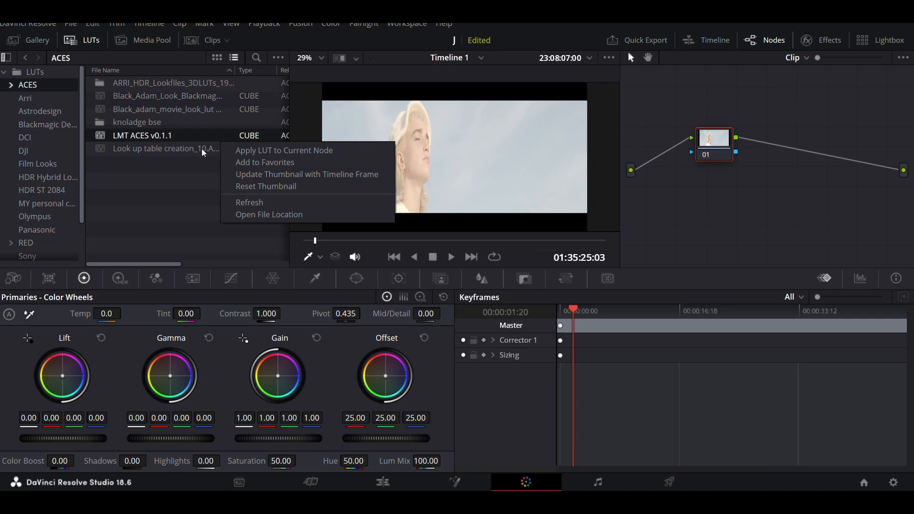
left_click(198, 149)
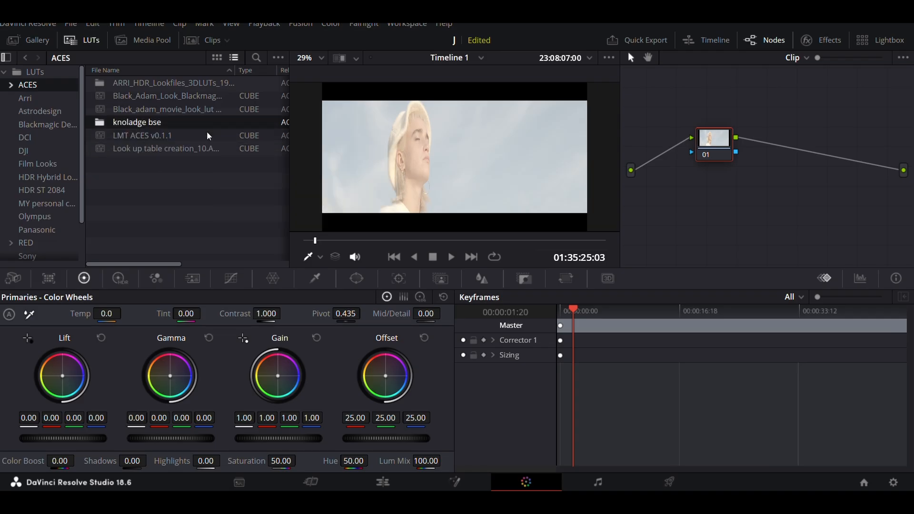
right_click(173, 150)
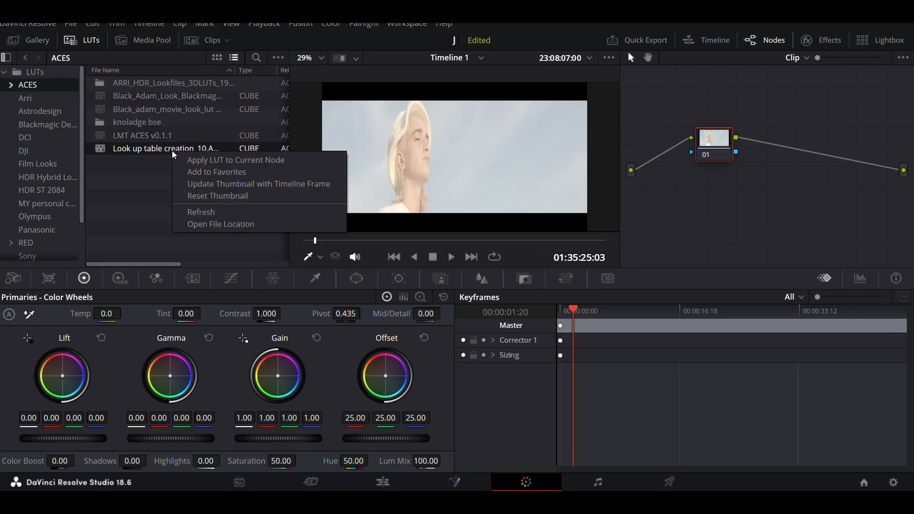
left_click(202, 162)
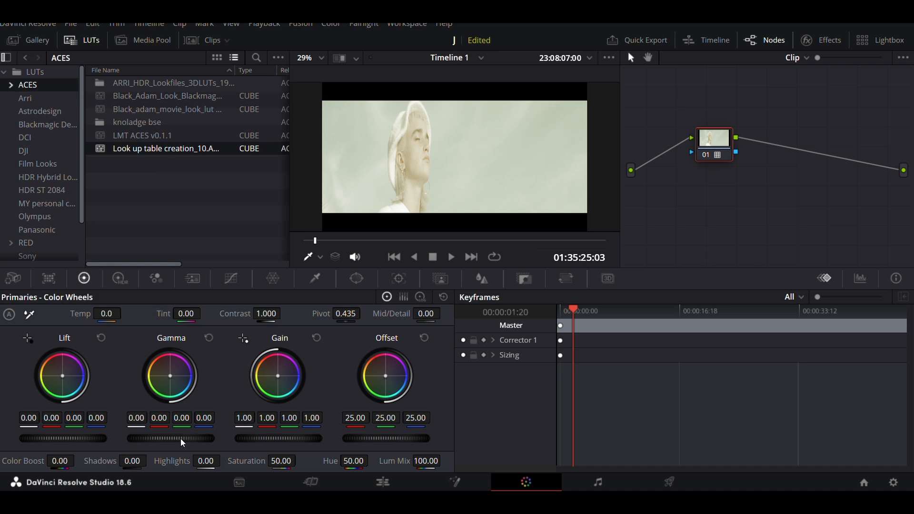
Step: Adjust the primaries on node 01: master Gamma to -0.36, Gain to 1.07 and Lift to -0.07
scroll(181, 438, "down", 6)
scroll(180, 439, "up", 3)
scroll(181, 438, "down", 5)
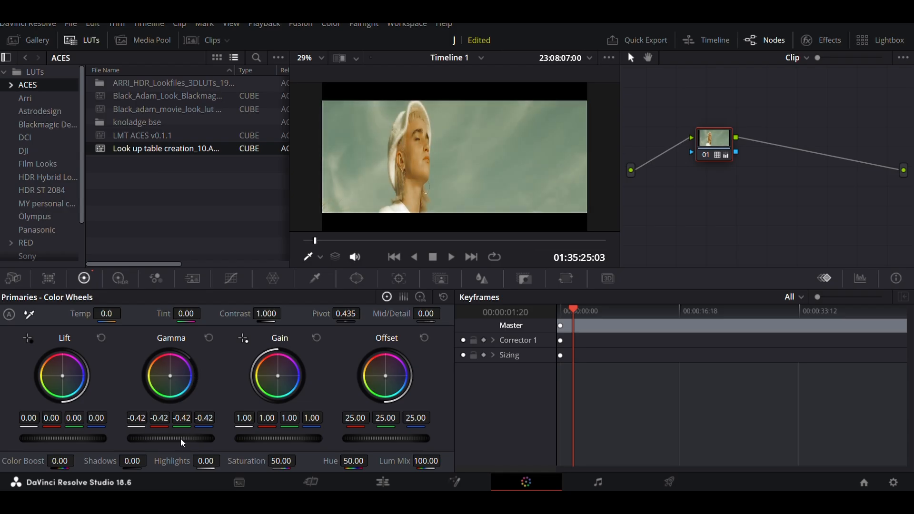
scroll(181, 438, "up", 2)
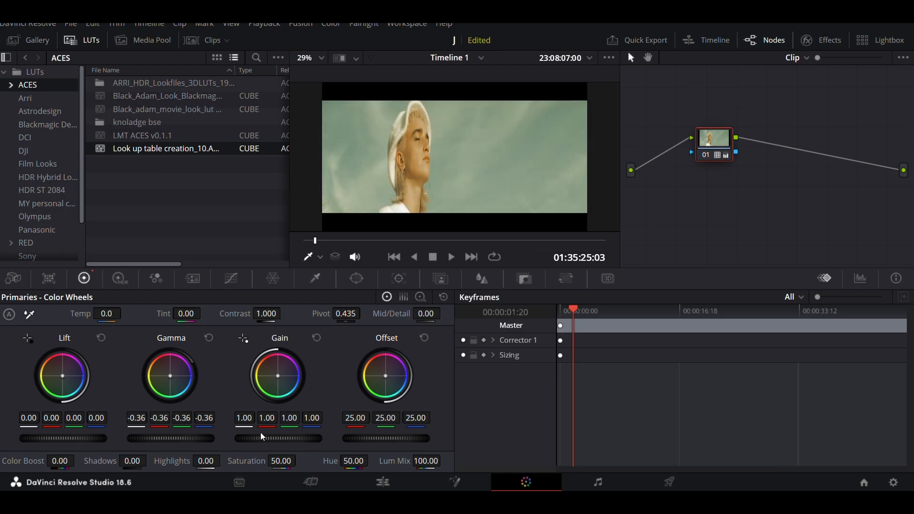
scroll(266, 439, "up", 4)
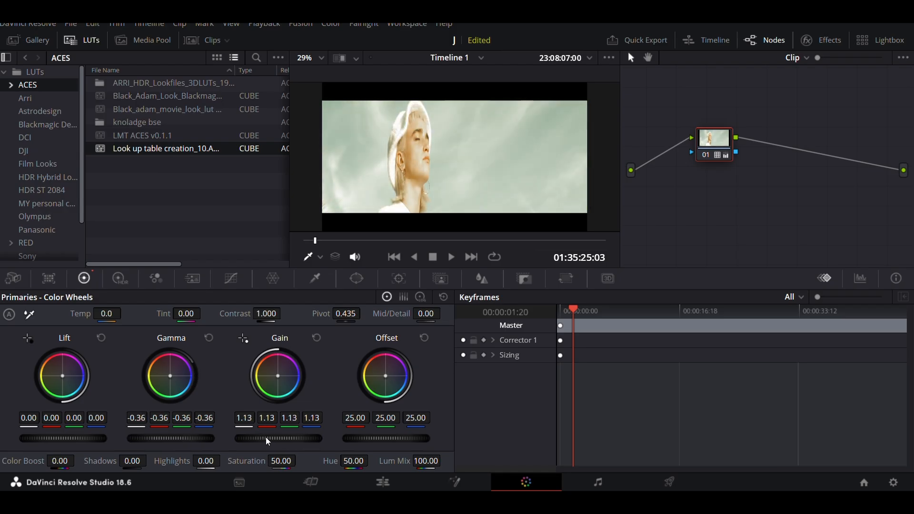
scroll(266, 438, "down", 2)
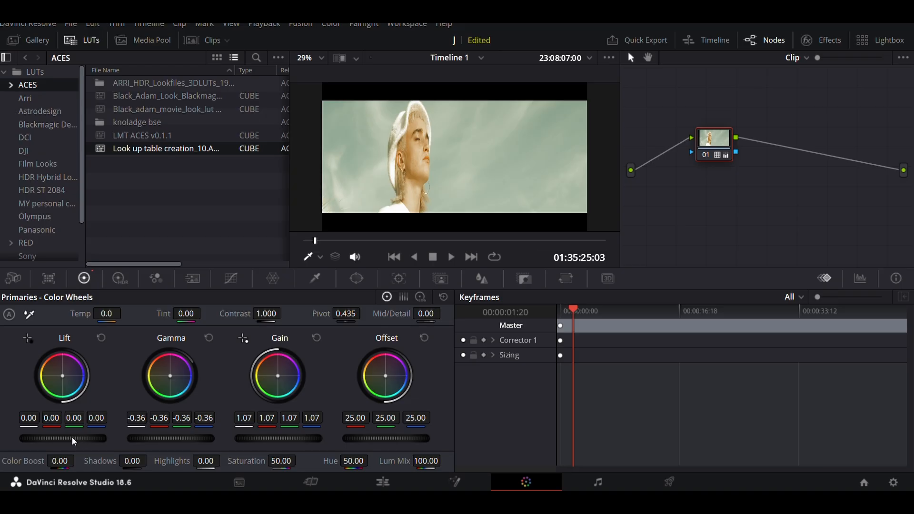
scroll(74, 438, "down", 1)
scroll(74, 437, "down", 9)
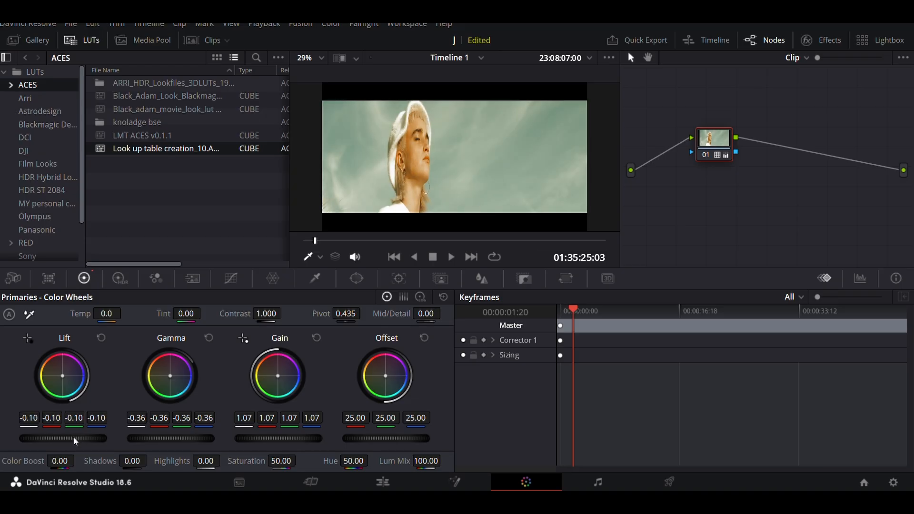
scroll(73, 437, "up", 5)
scroll(73, 437, "down", 2)
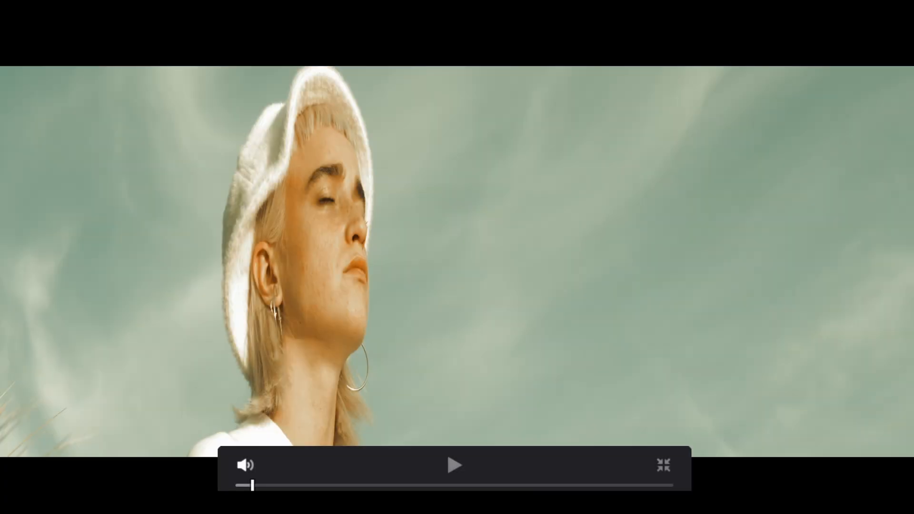
Step: Play the graded clip full screen from further along the timeline and return to the Color page
left_click(380, 489)
key("space")
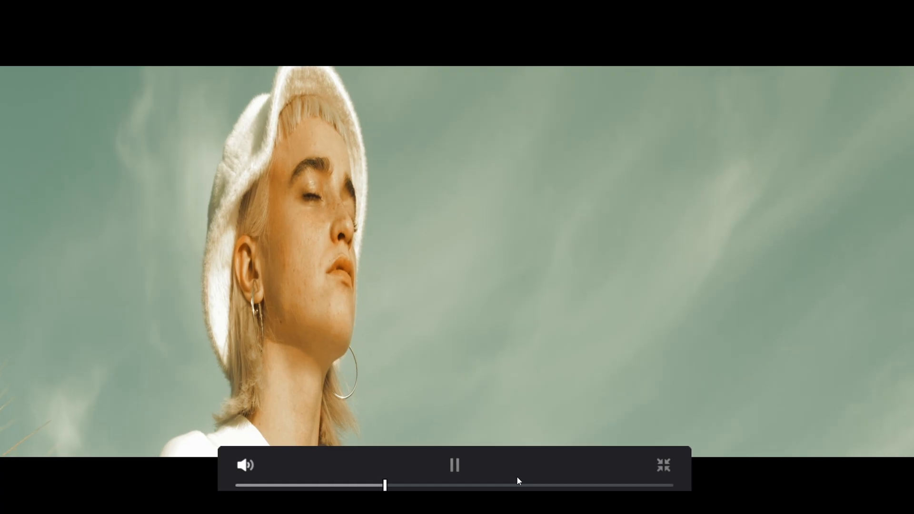
key("space")
key("Escape")
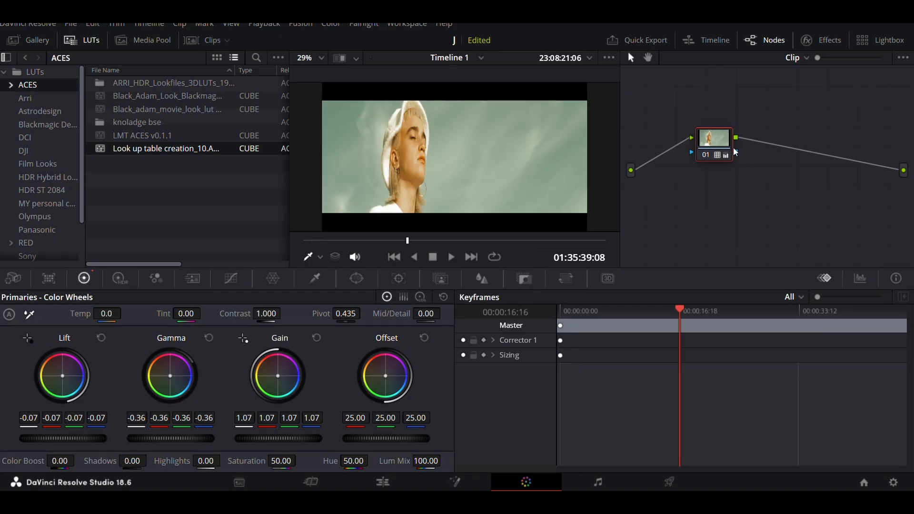
Step: Reset all grades and nodes and apply only the Look up table creation_10 LUT to node 01
right_click(691, 108)
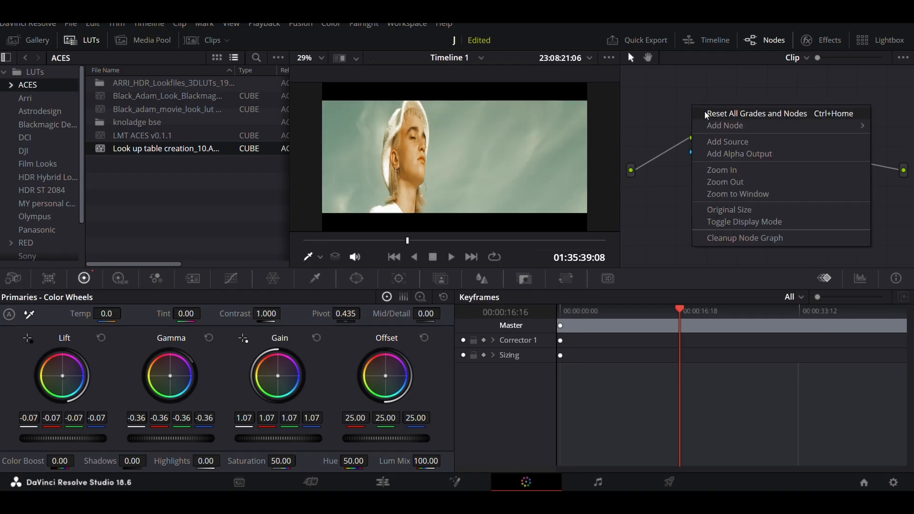
left_click(704, 113)
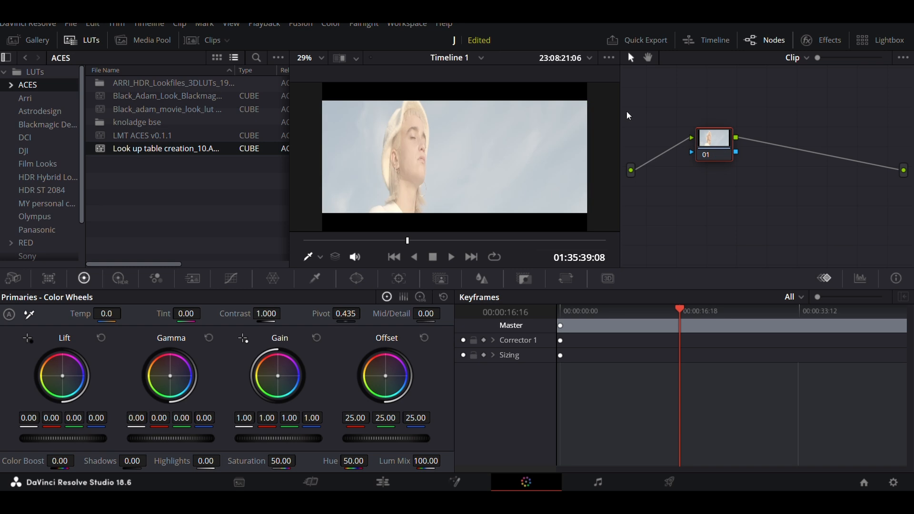
right_click(192, 147)
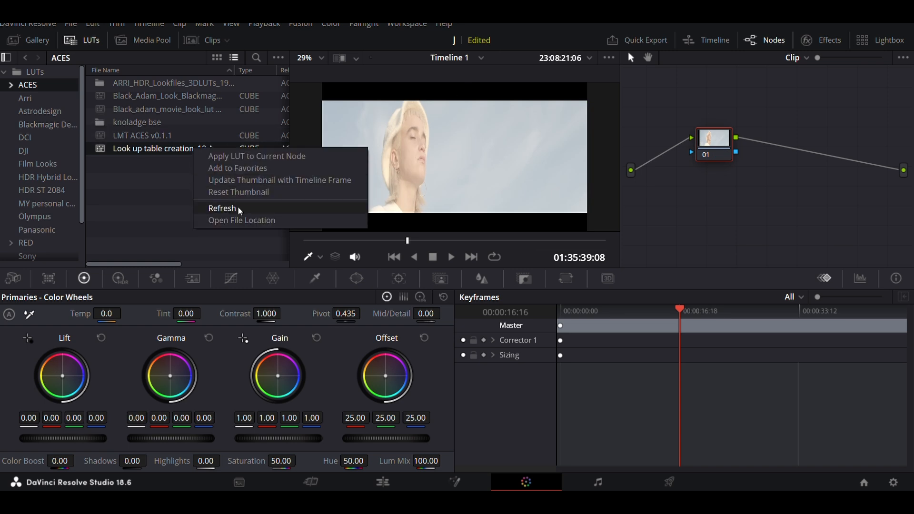
left_click(244, 158)
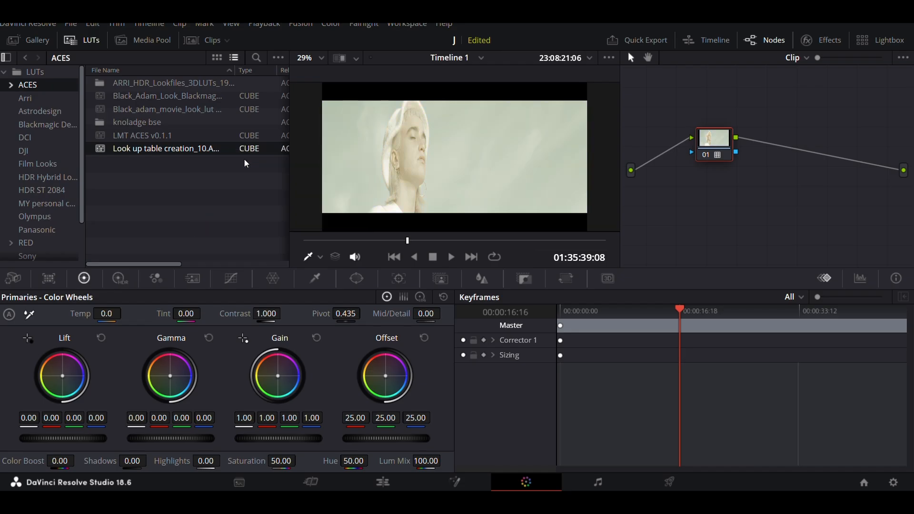
Step: Show the timeline clips instead of the LUT browser and generate a 65 Point Cube LUT from clip 10
left_click(98, 40)
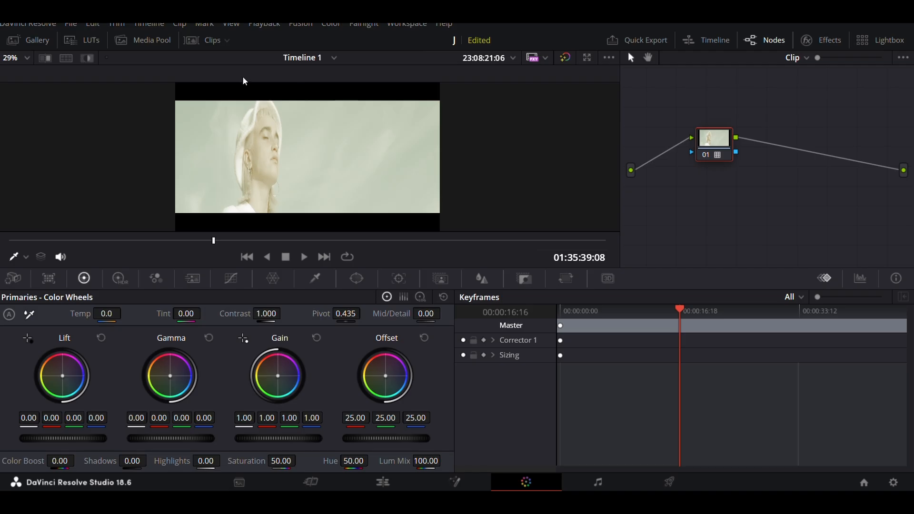
left_click(213, 41)
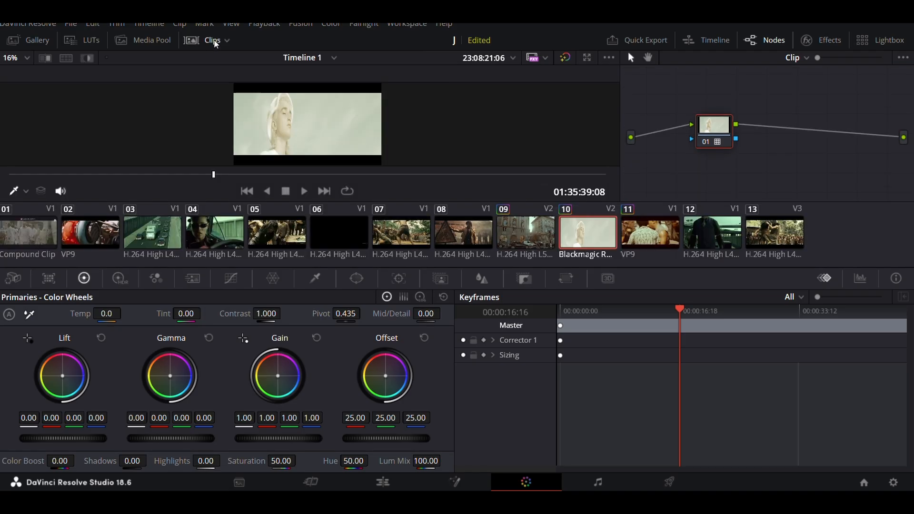
right_click(583, 240)
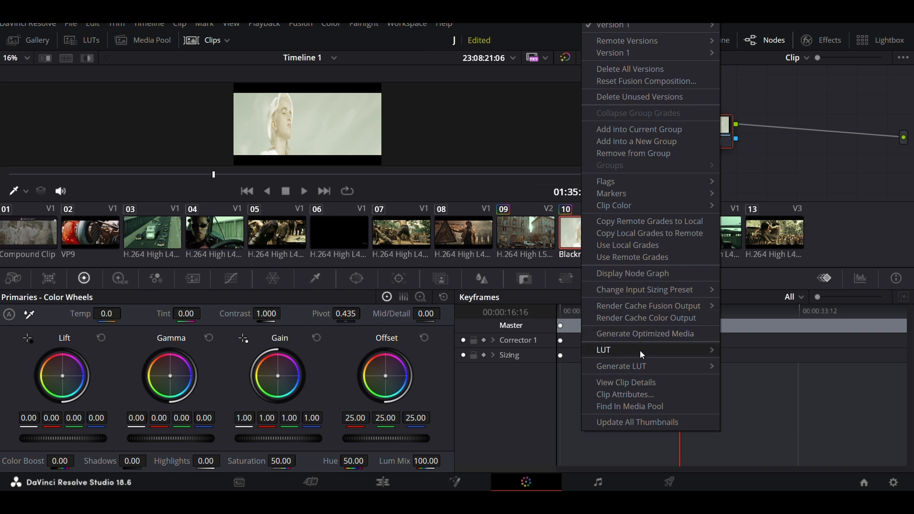
mouse_move(641, 369)
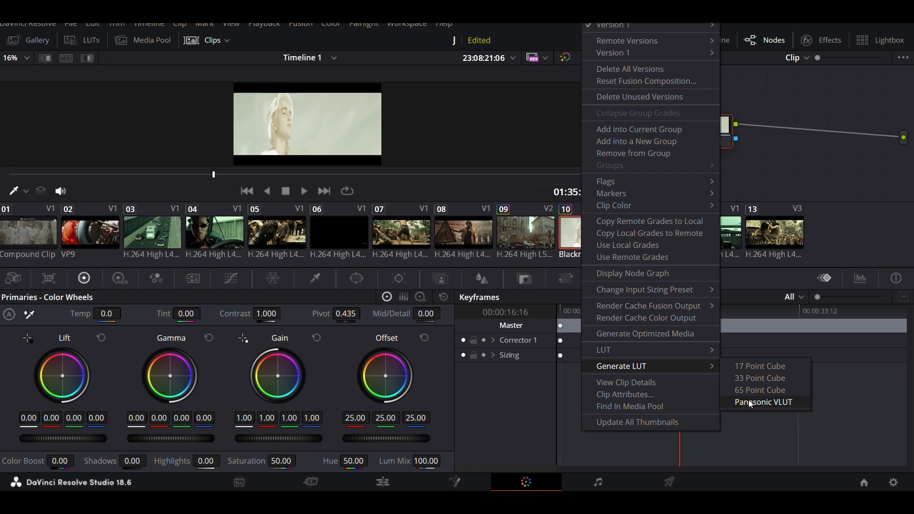
left_click(750, 377)
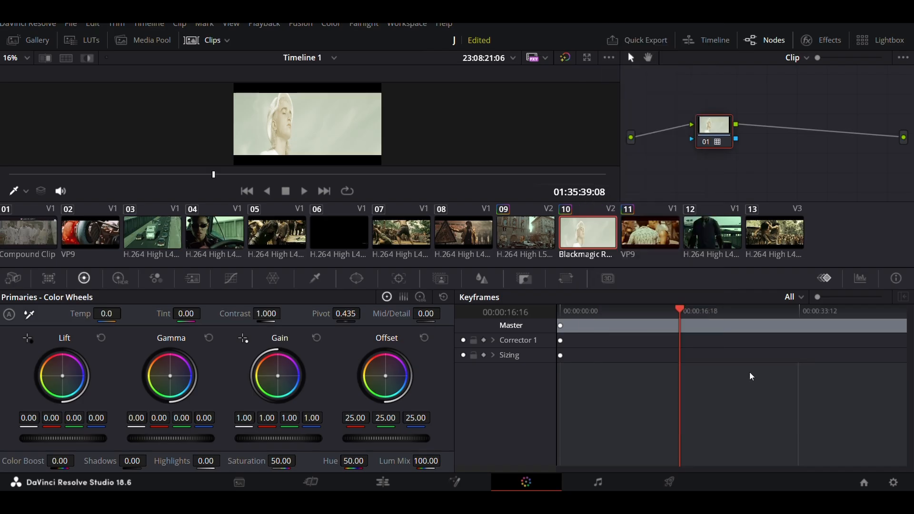
right_click(587, 242)
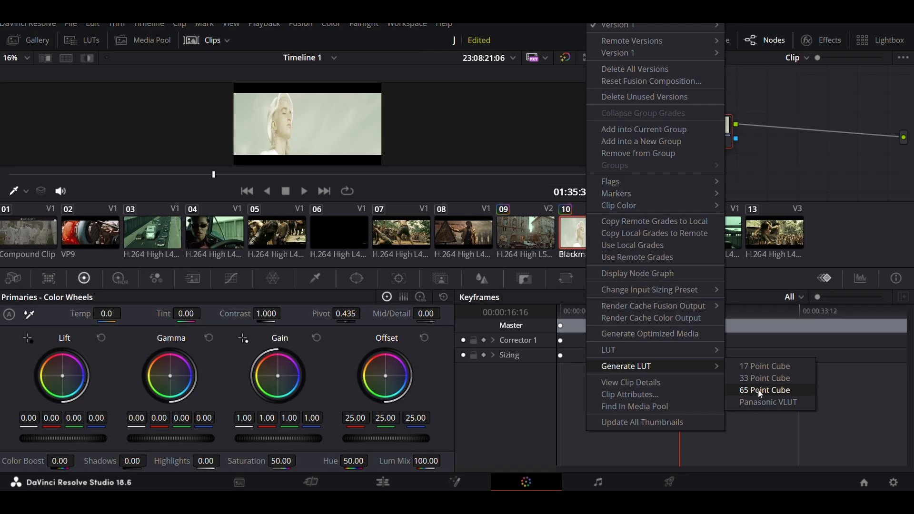
left_click(758, 389)
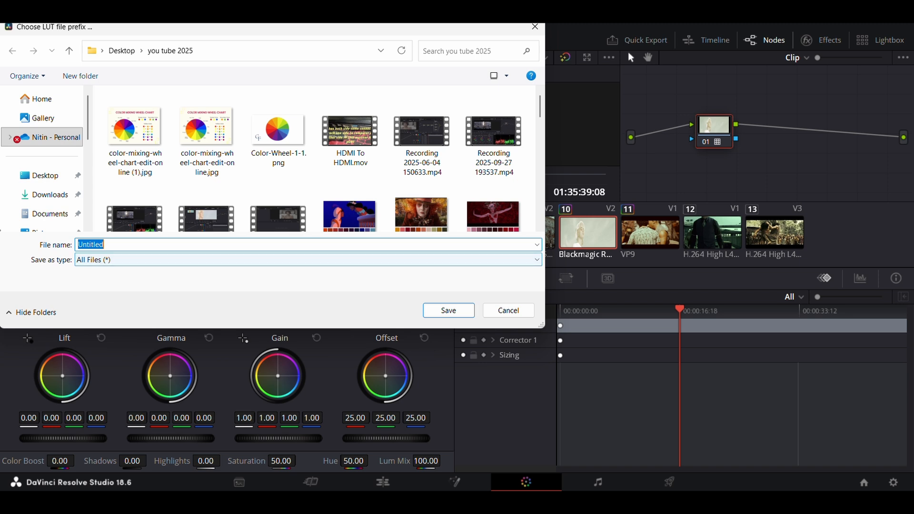
Step: Save the generated LUT to the Desktop with the file name prefix testtrvlut
left_click(48, 177)
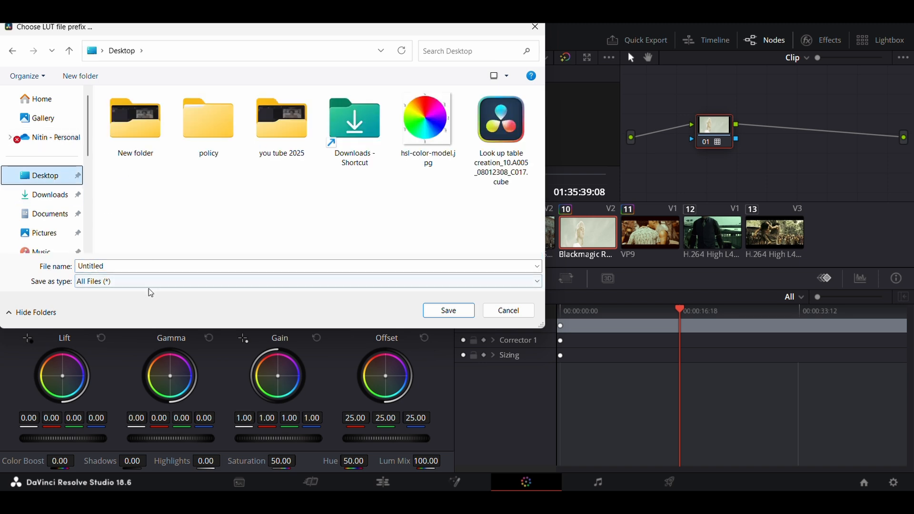
double_click(147, 264)
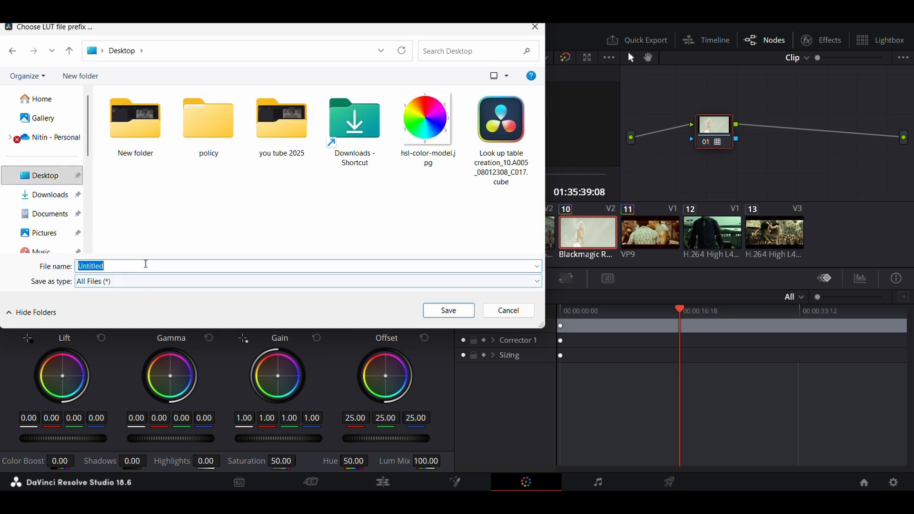
type("y")
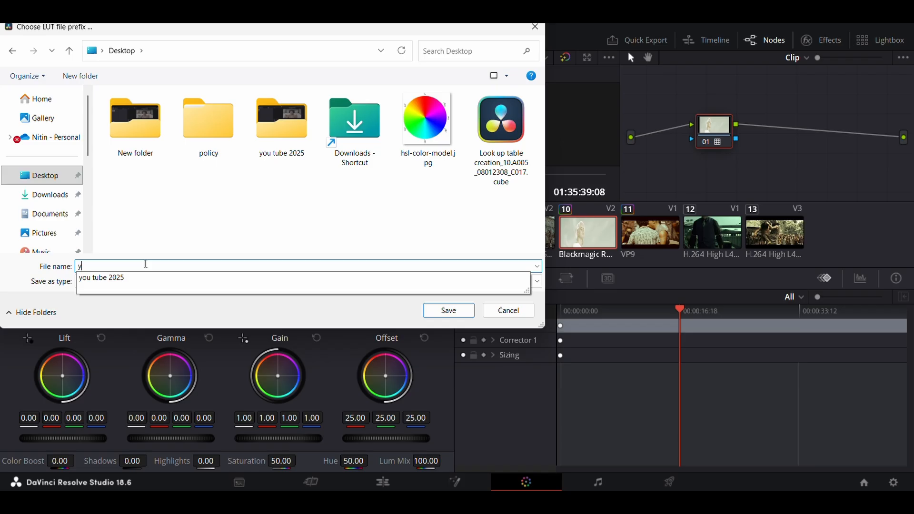
key("BackSpace")
type("tes")
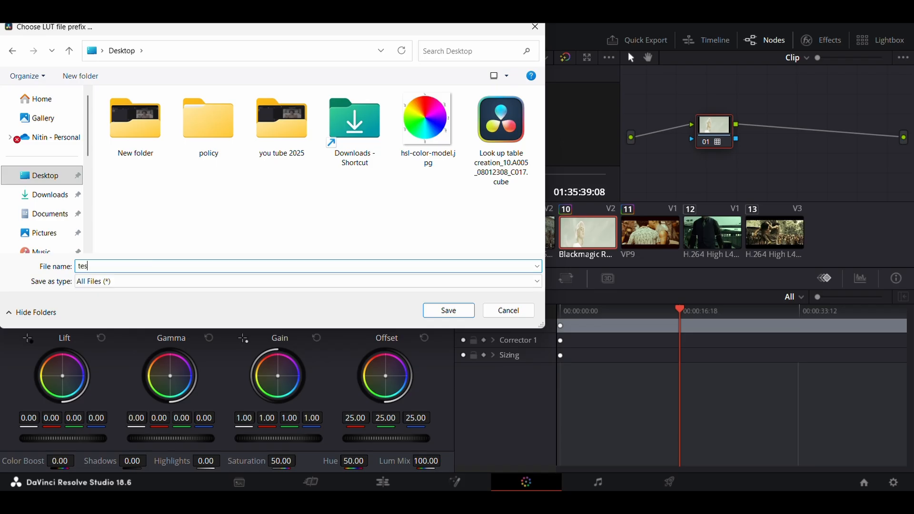
type("ttrvlut")
left_click(460, 316)
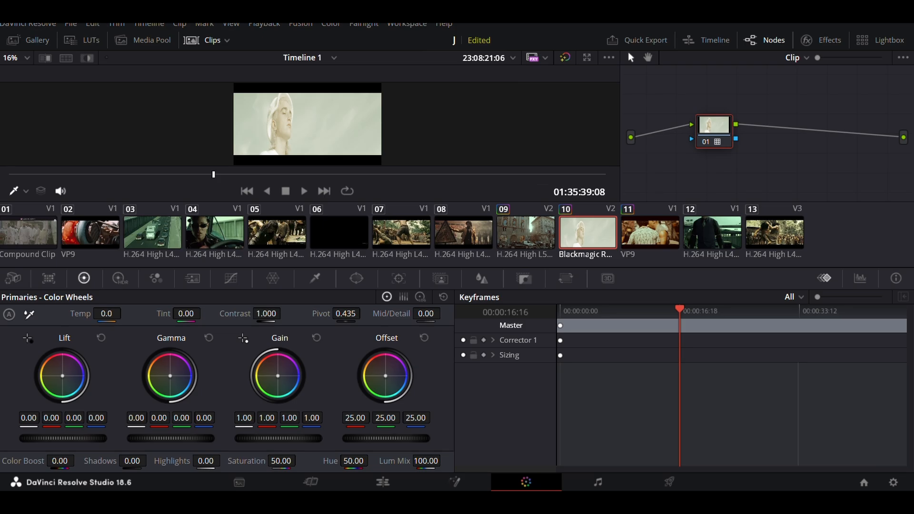
Step: Switch to File Explorer and locate the exported testtrvlut .cube file in the Desktop folder
left_click(522, 502)
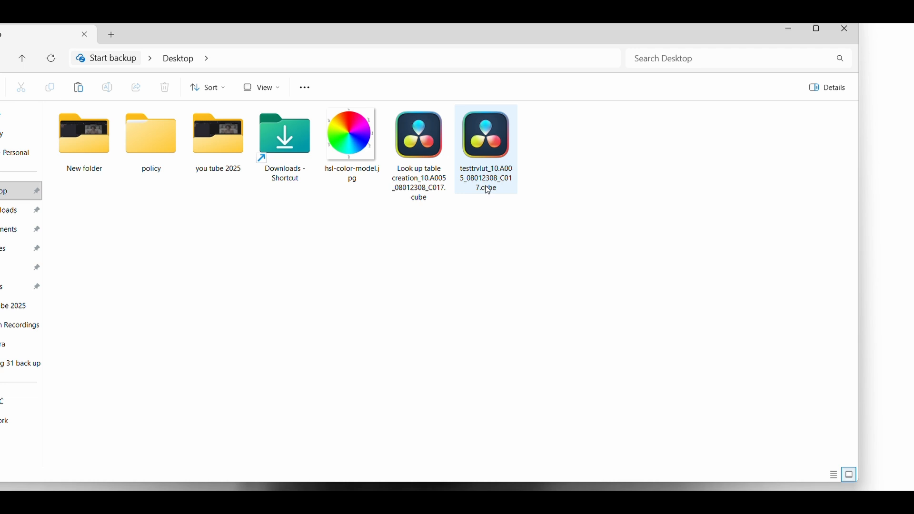
mouse_move(488, 190)
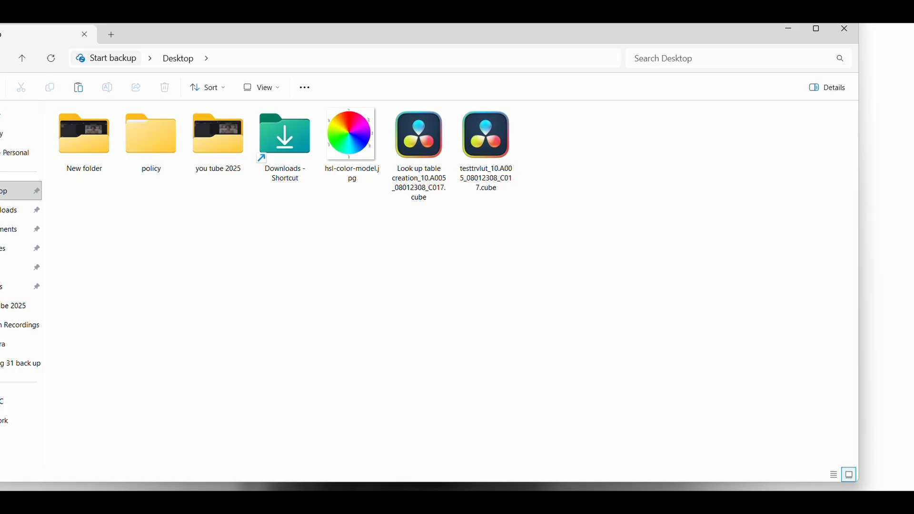
Step: Switch to DaVinci Resolve and open the LUT folder from the Color Management section of the project settings
left_click(613, 504)
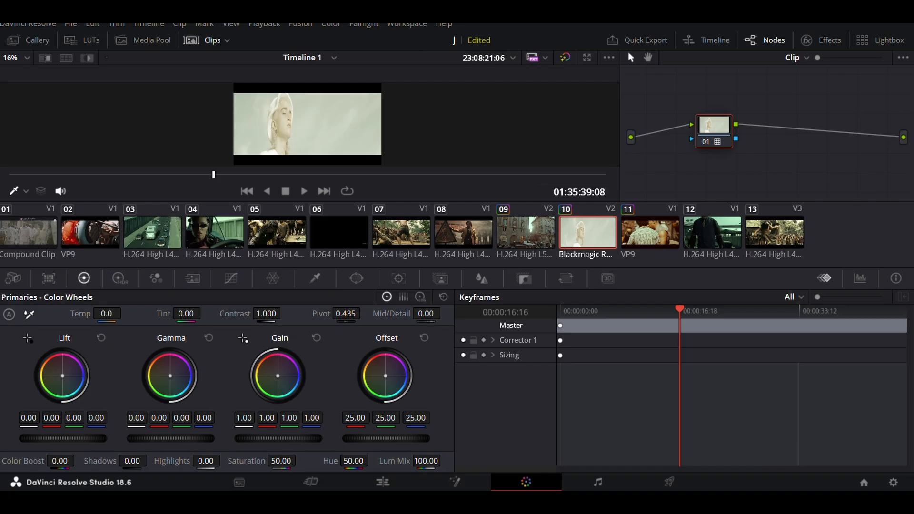
left_click(894, 482)
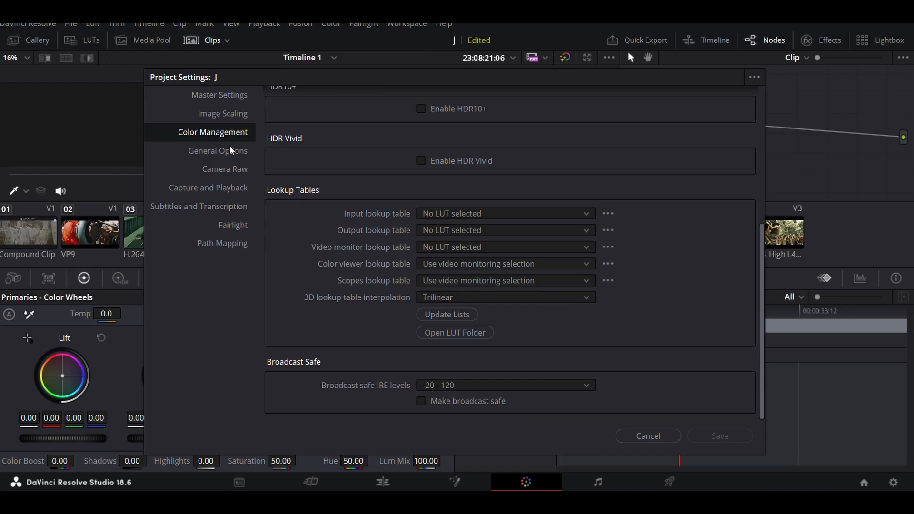
left_click(652, 438)
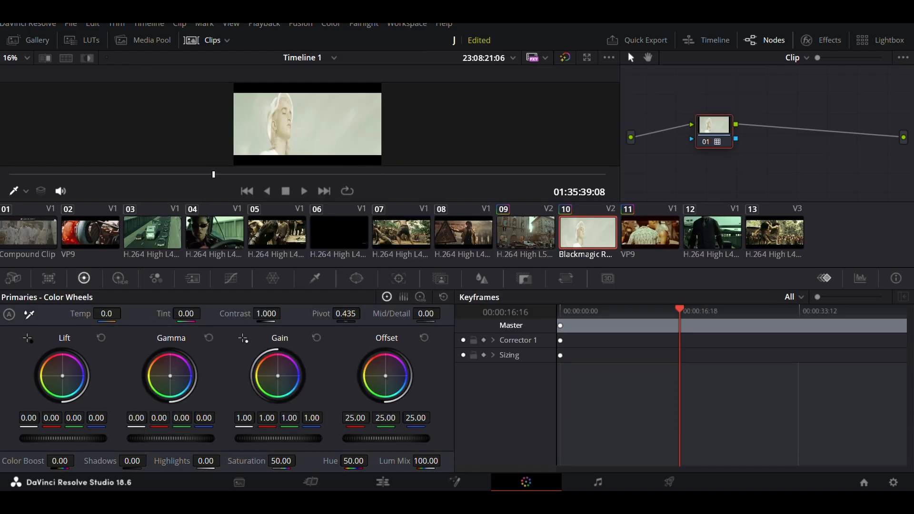
left_click(894, 483)
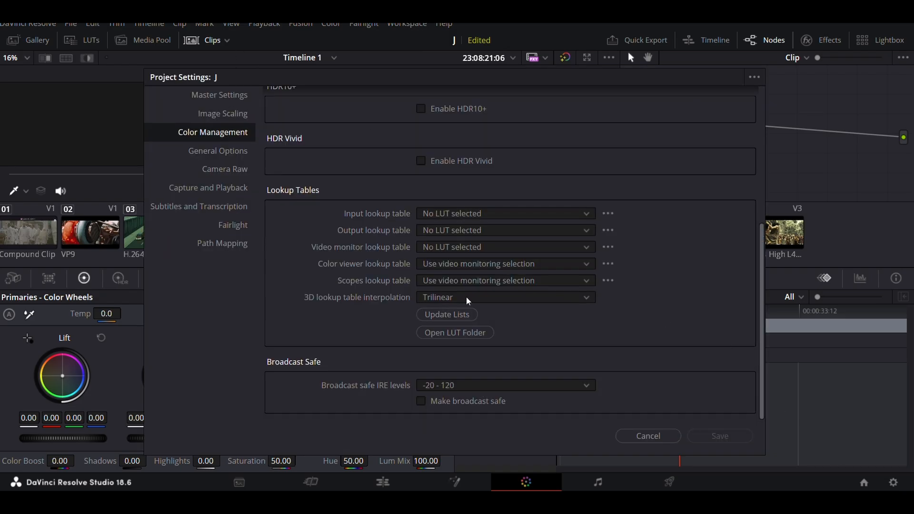
left_click(476, 339)
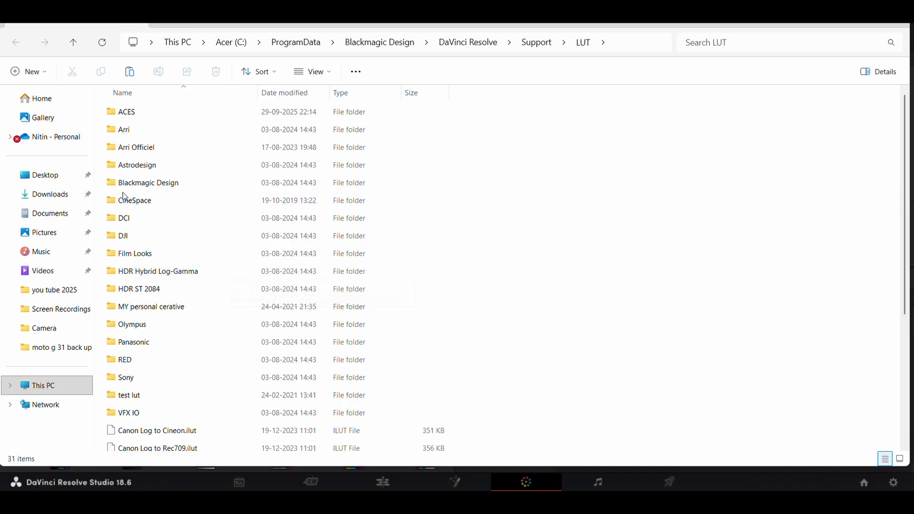
Step: Copy the exported testtrvlut .cube file from the Desktop folder
left_click(46, 185)
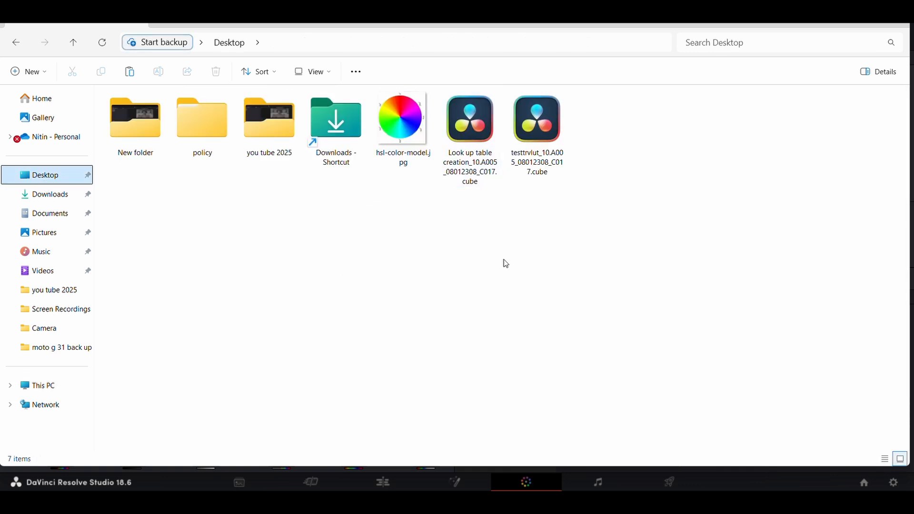
left_click(547, 142)
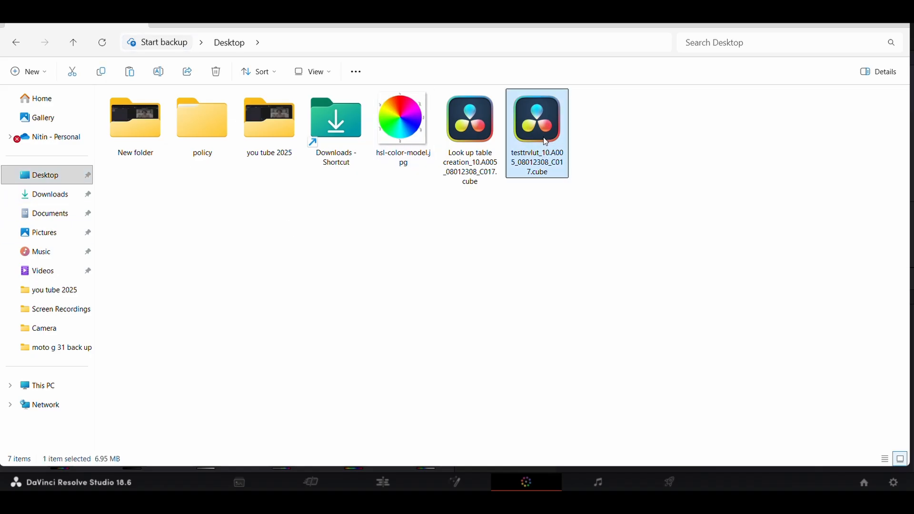
right_click(545, 139)
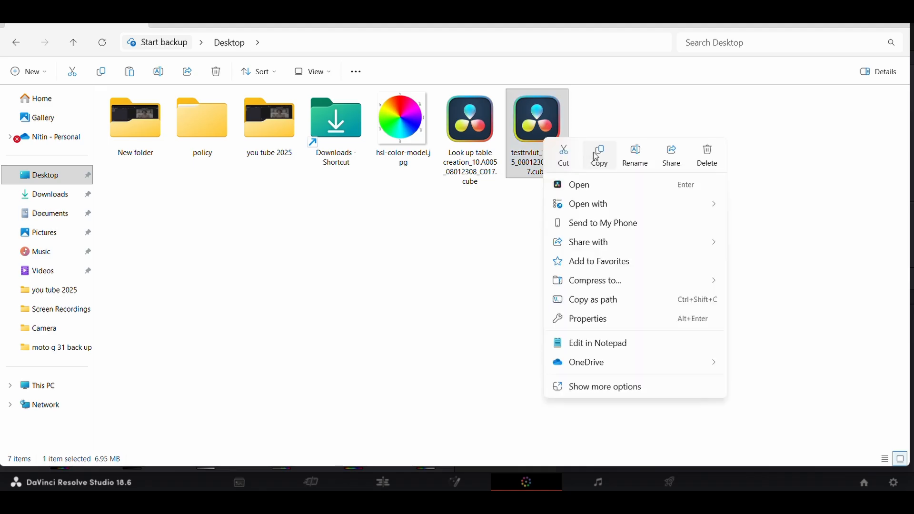
left_click(598, 151)
Step: Return to the DaVinci Resolve LUT folder and create a new folder in it named test training luts
left_click(72, 43)
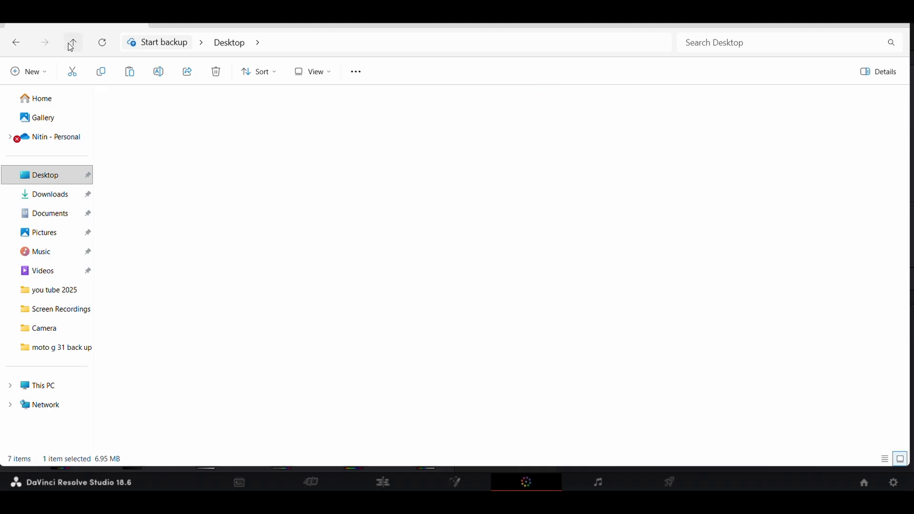
left_click(15, 46)
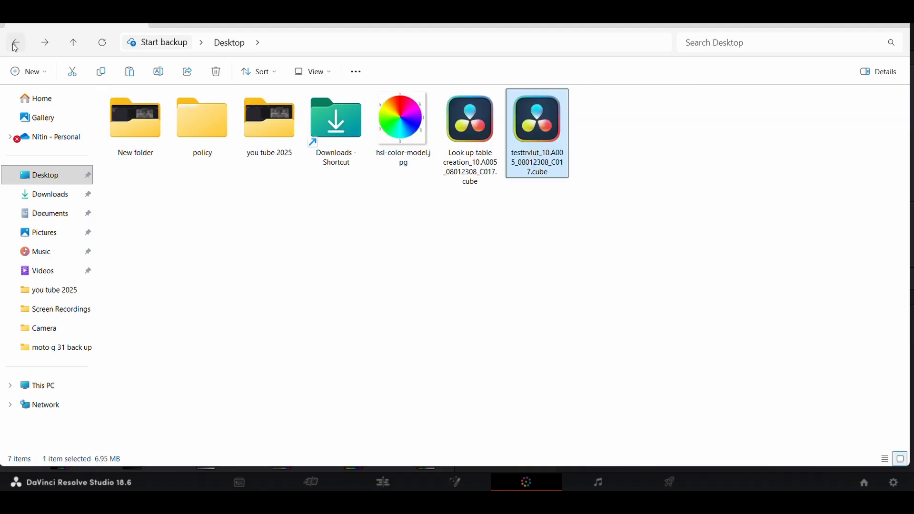
left_click(15, 46)
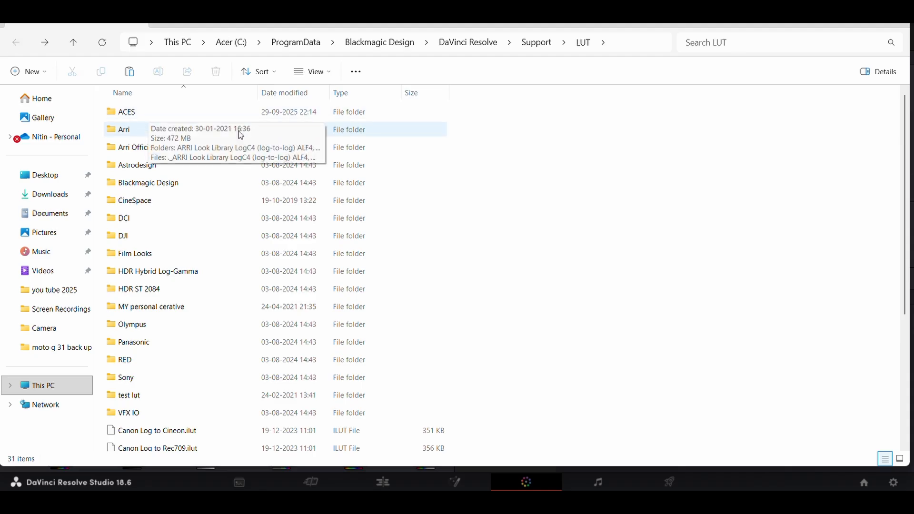
right_click(460, 151)
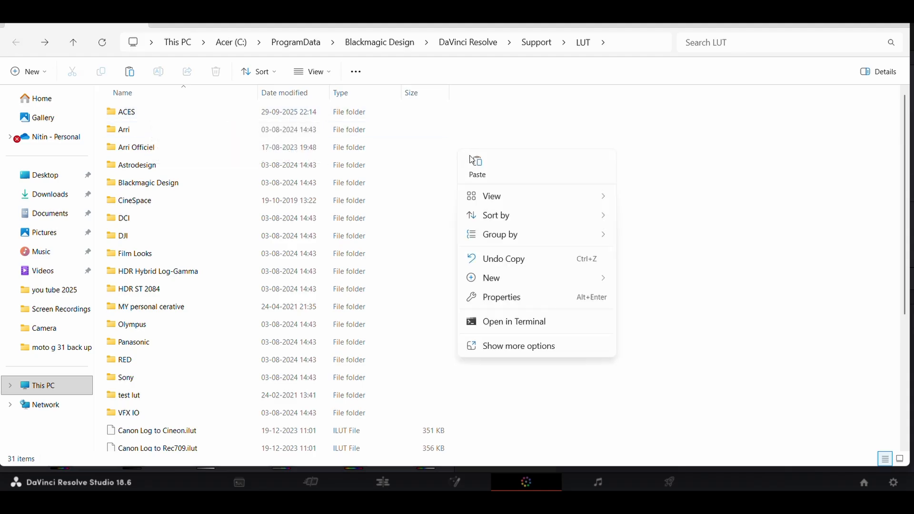
mouse_move(510, 278)
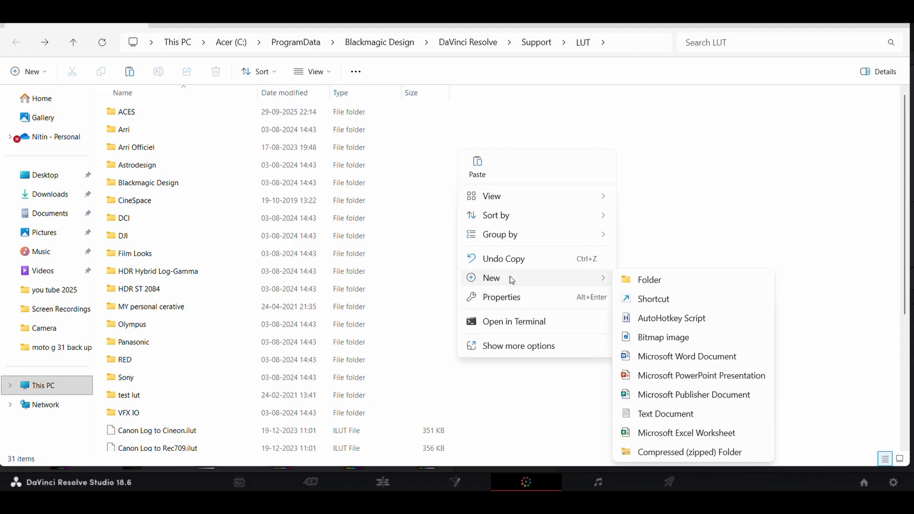
left_click(643, 282)
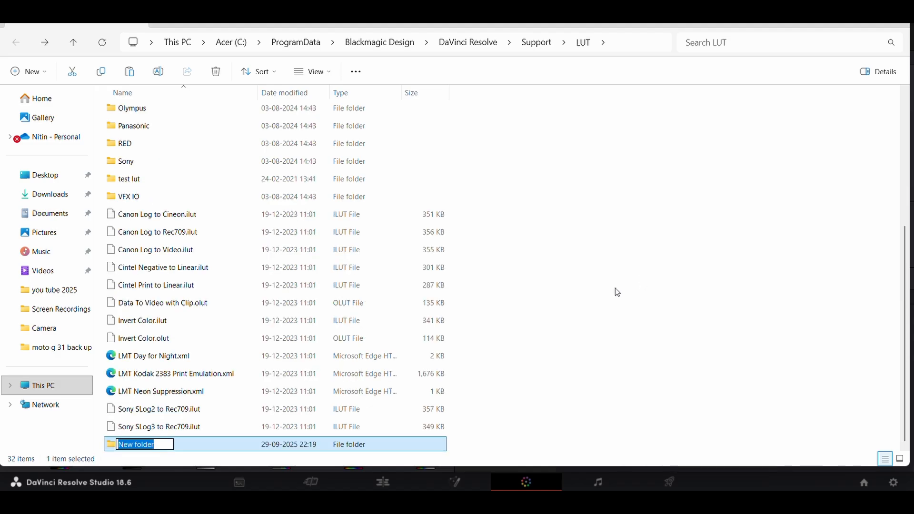
type("6")
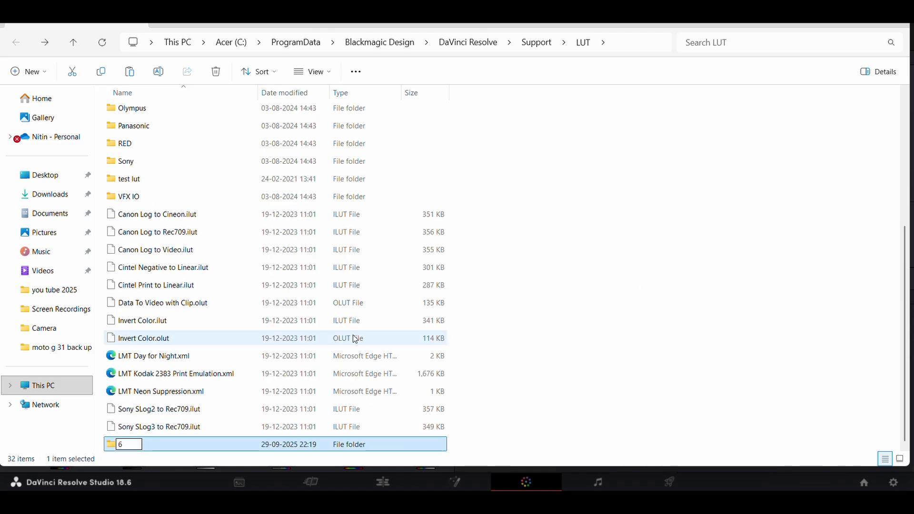
key("BackSpace")
type("test traini")
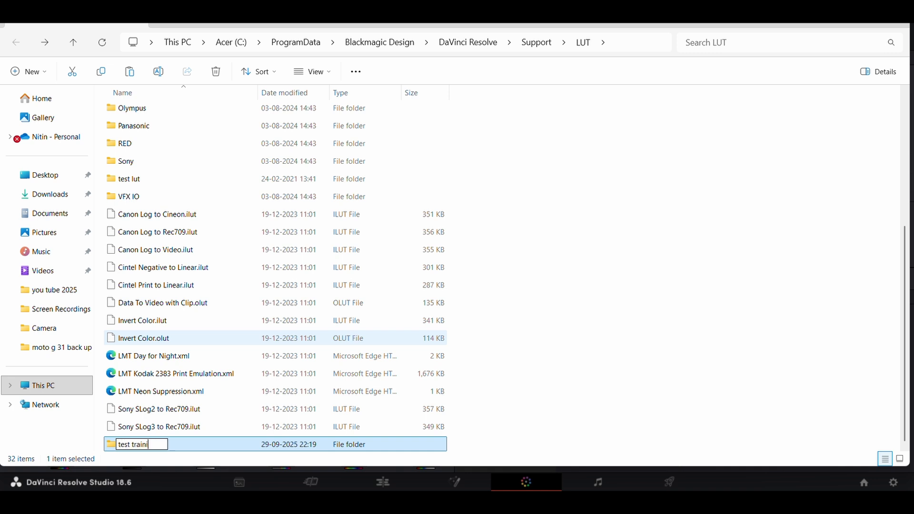
type("ng luts")
left_click(473, 274)
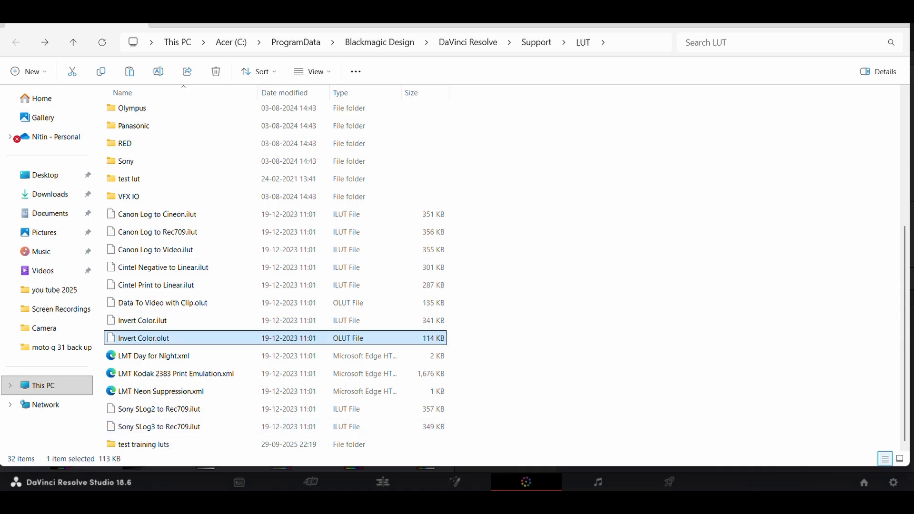
Step: Paste the copied testtrvlut .cube file into the test training luts folder
left_click(157, 448)
double_click(157, 448)
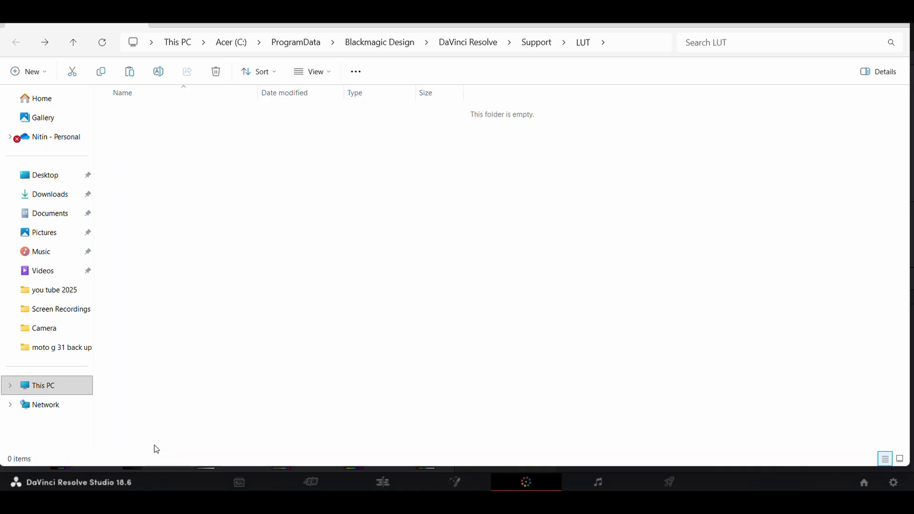
right_click(206, 214)
left_click(233, 230)
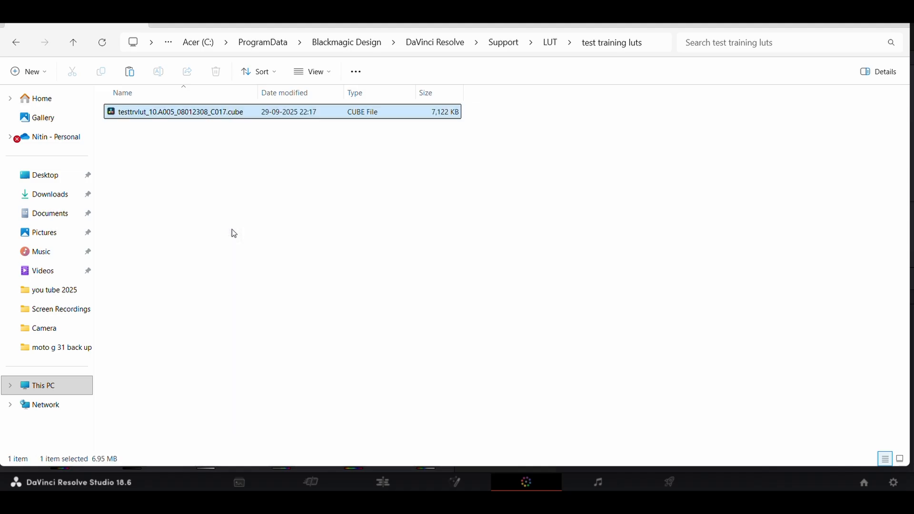
Step: Close File Explorer, update the lookup table lists in the project settings and save them
left_click(897, 18)
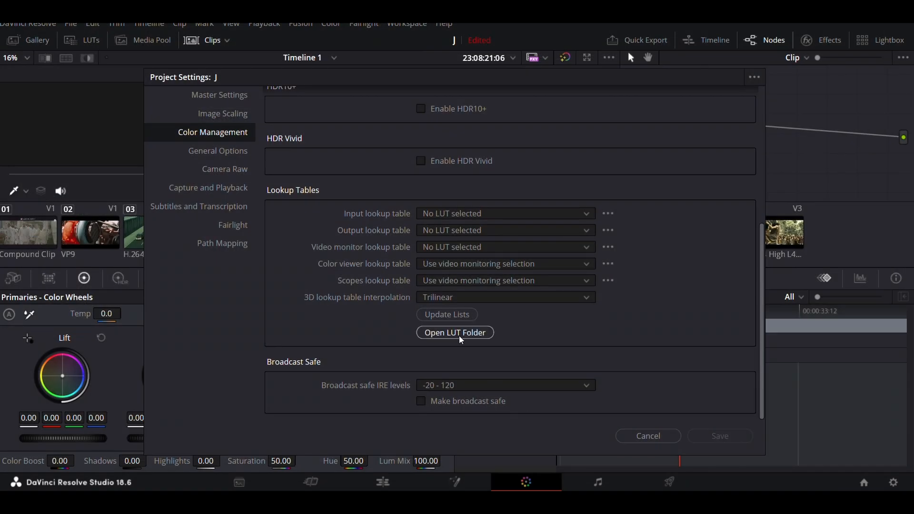
left_click(456, 318)
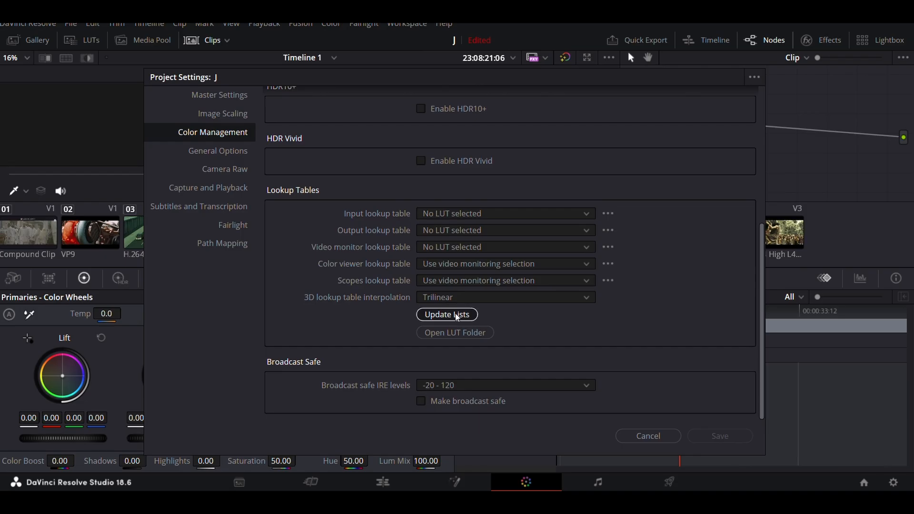
left_click(741, 435)
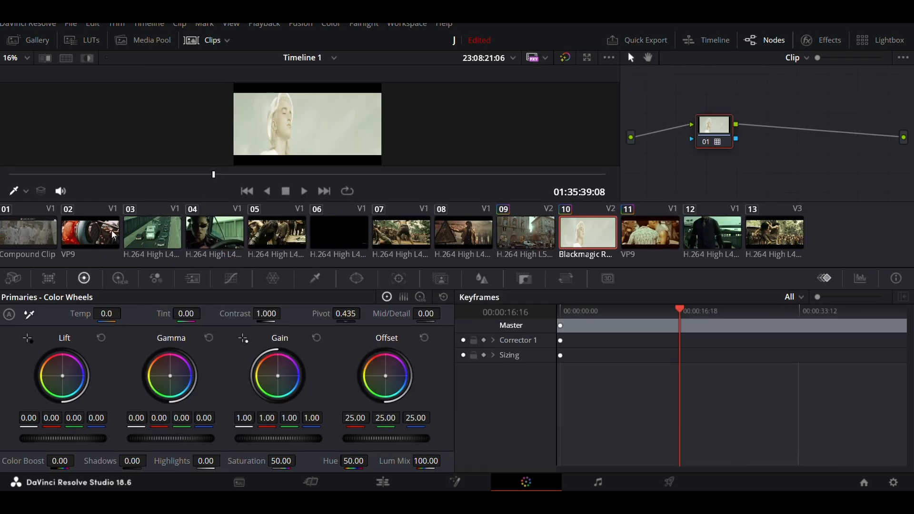
Step: Show the LUT browser, widen its folder list and open the test training luts folder
left_click(92, 41)
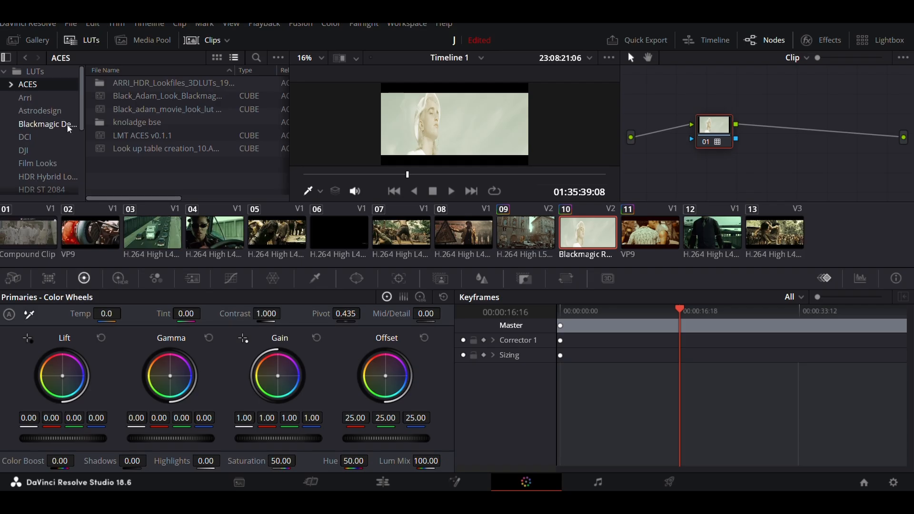
scroll(68, 125, "down", 3)
scroll(67, 124, "down", 2)
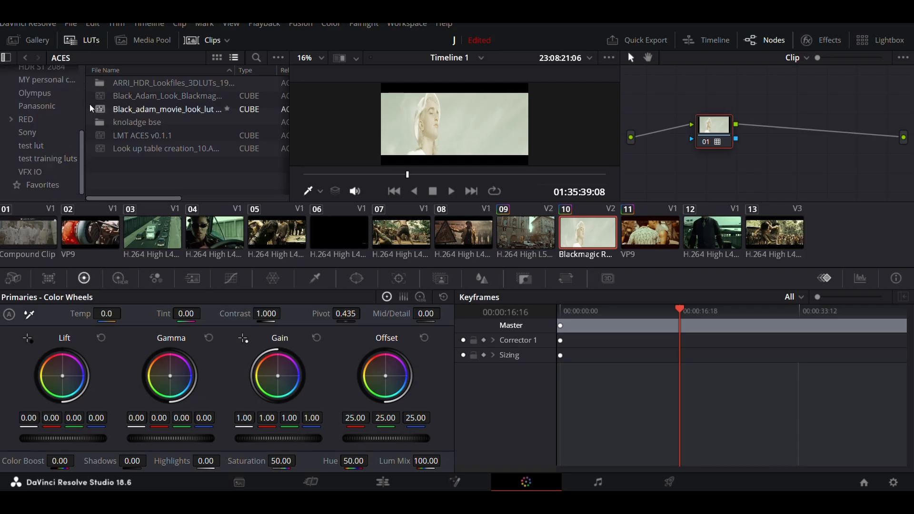
left_click_drag(86, 107, 123, 108)
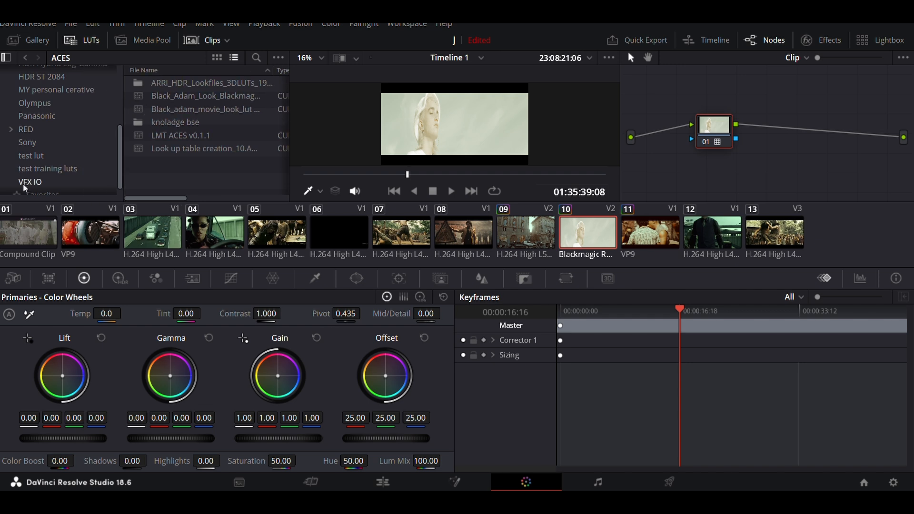
left_click(46, 168)
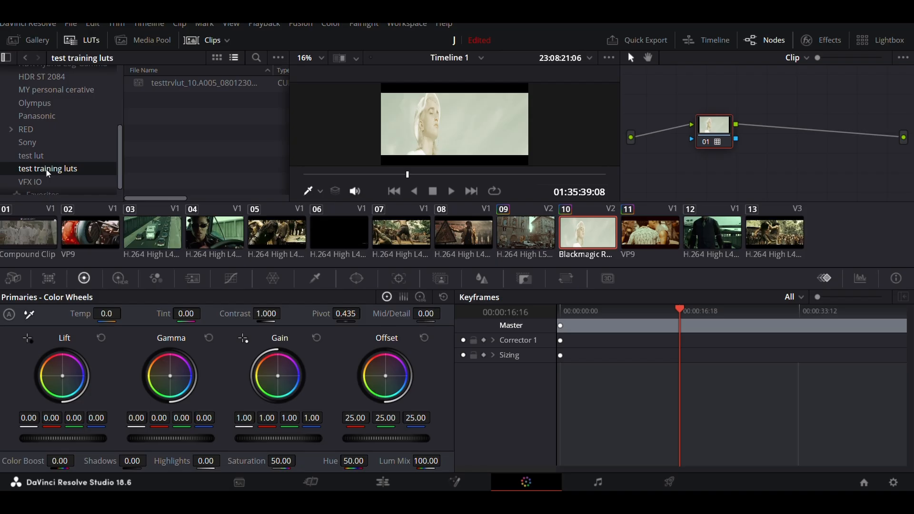
Step: Apply the testtrvlut LUT to node 01 and reset all grades and nodes of clip 10
right_click(224, 84)
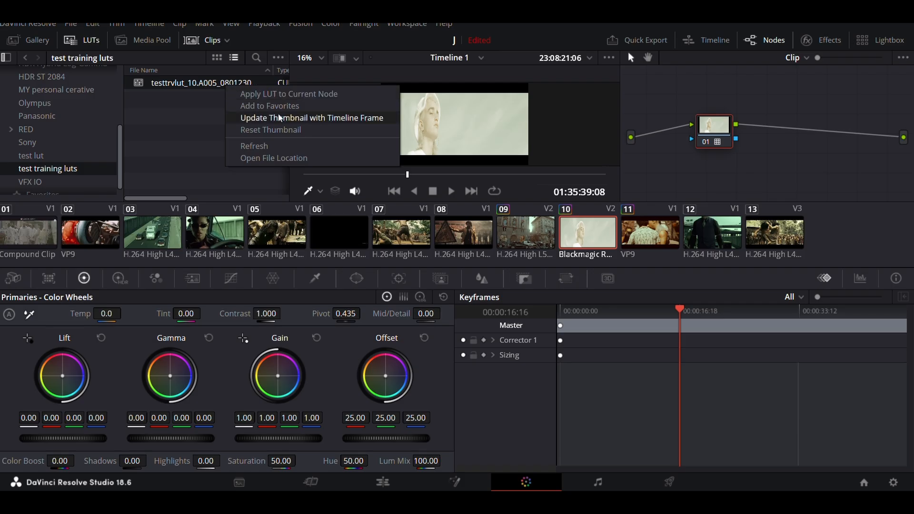
left_click(279, 94)
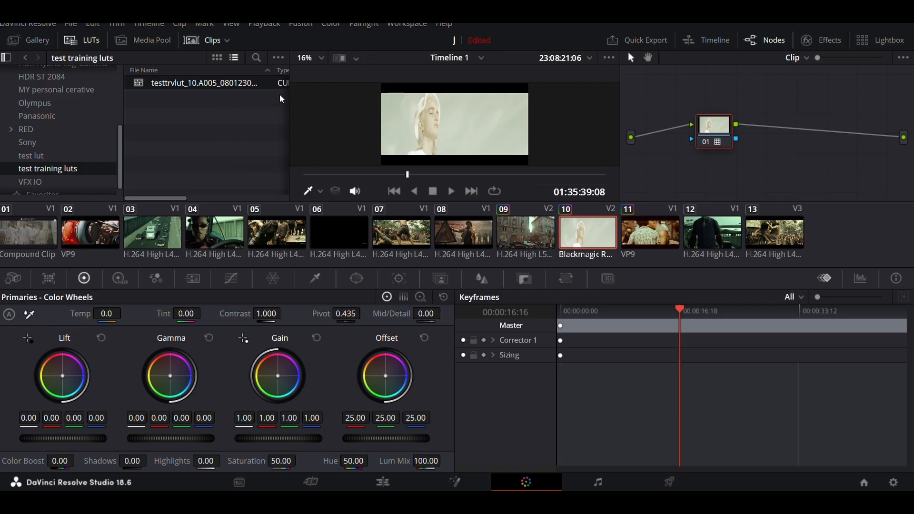
right_click(701, 99)
left_click(726, 106)
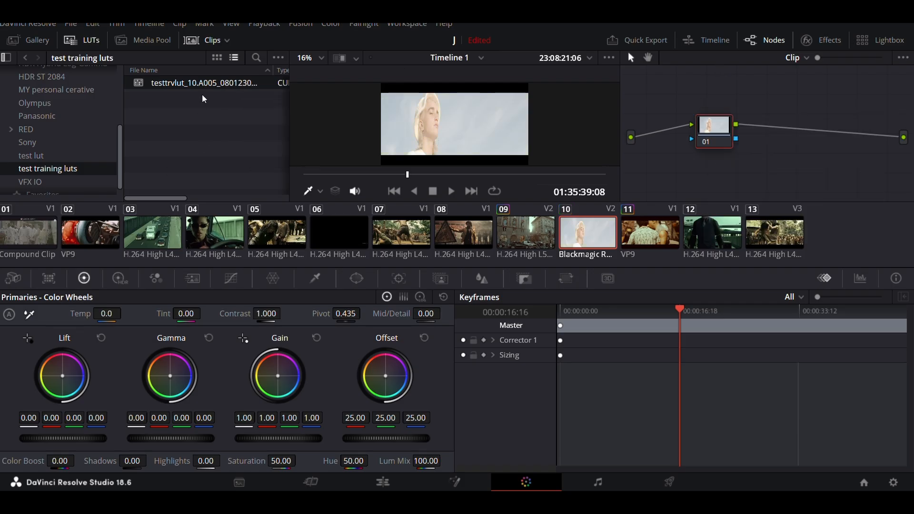
Step: Add the testtrvlut LUT to the favorites and apply it to the cleared node 01
right_click(208, 81)
left_click(244, 92)
right_click(229, 84)
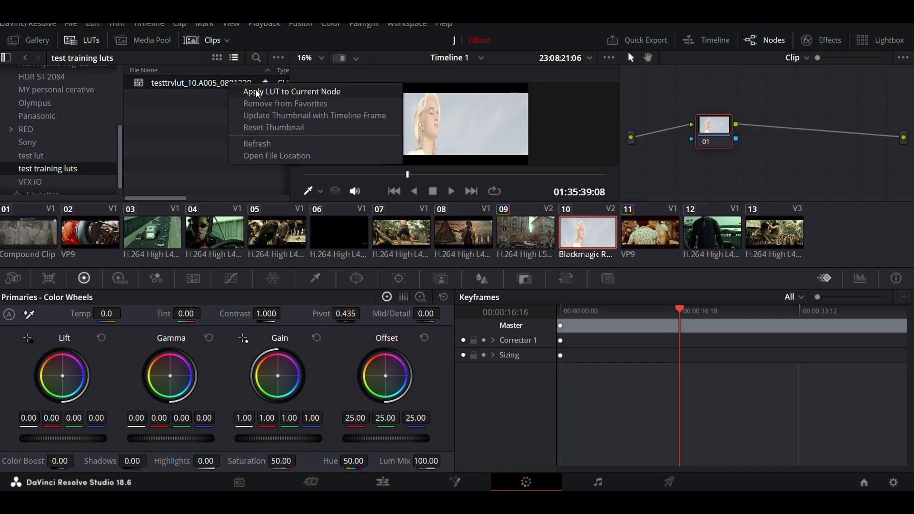
left_click(257, 92)
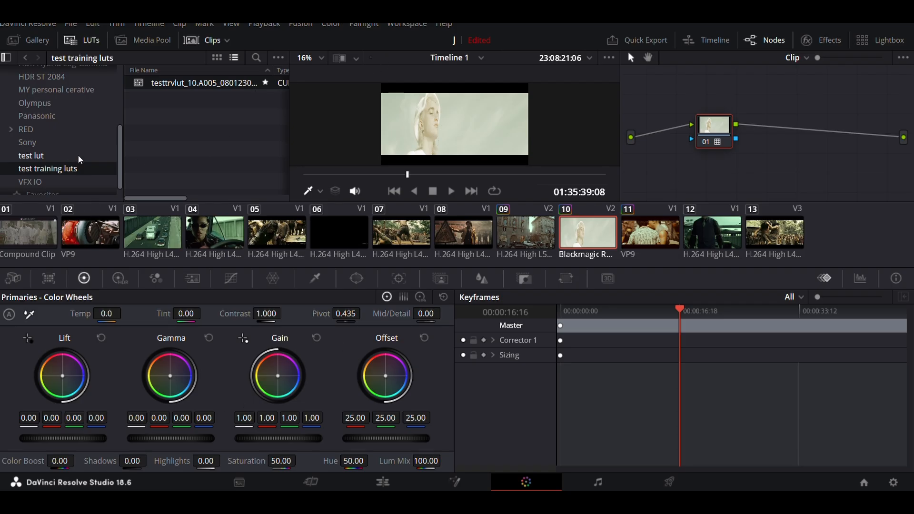
Step: Hide the timeline clips, check the Gallery and Media Pool, and return to the test training luts folder in the LUT browser
left_click(36, 42)
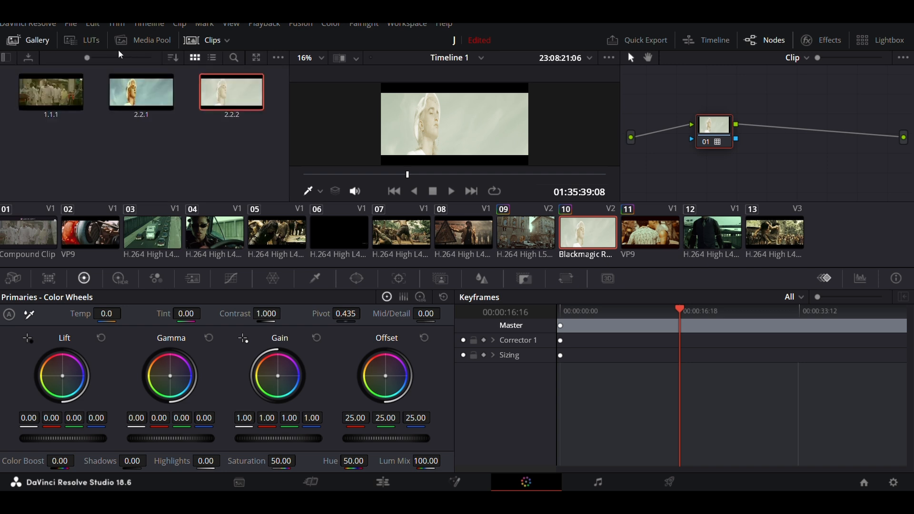
left_click(83, 41)
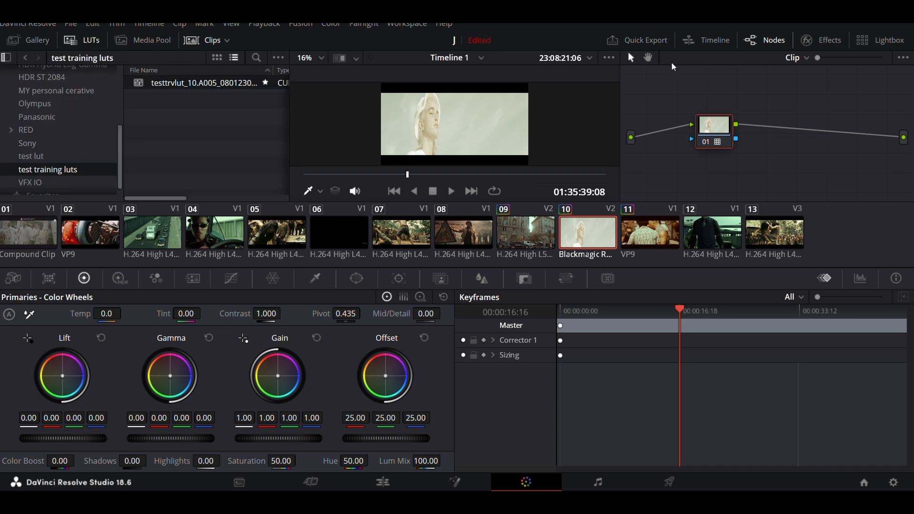
left_click(209, 40)
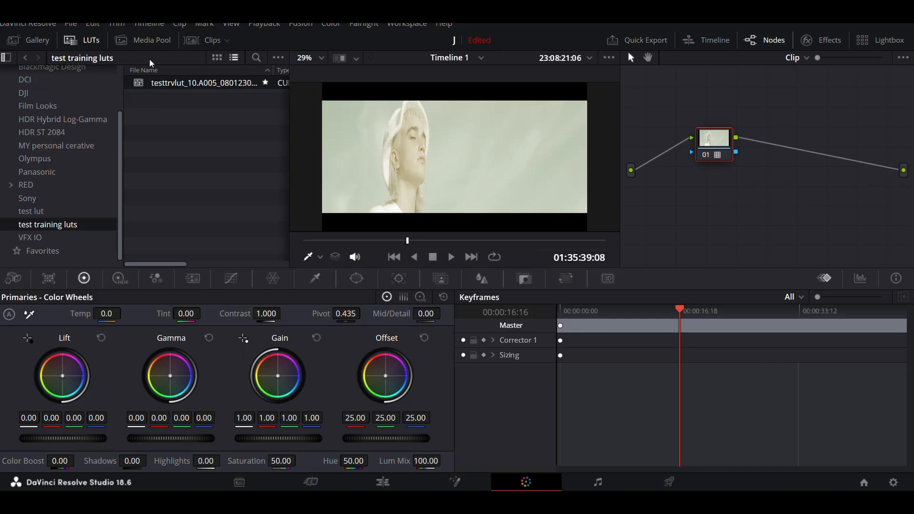
left_click(155, 39)
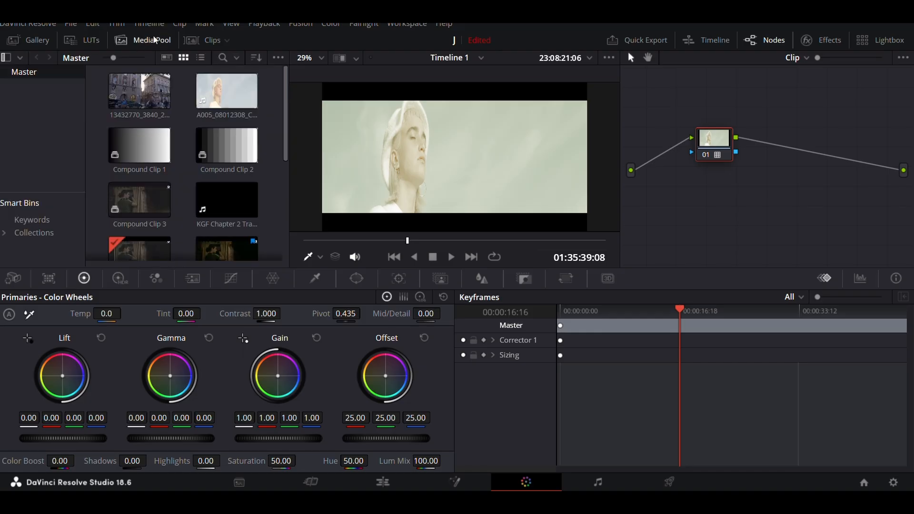
left_click(91, 42)
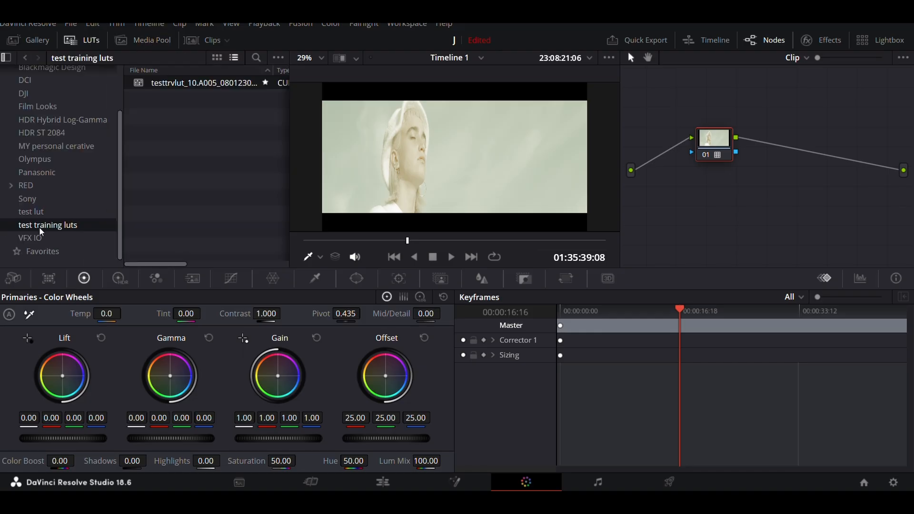
Step: Open the file location of the test training luts folder, delete that folder from the LUT directory and close the file window
scroll(41, 230, "up", 4)
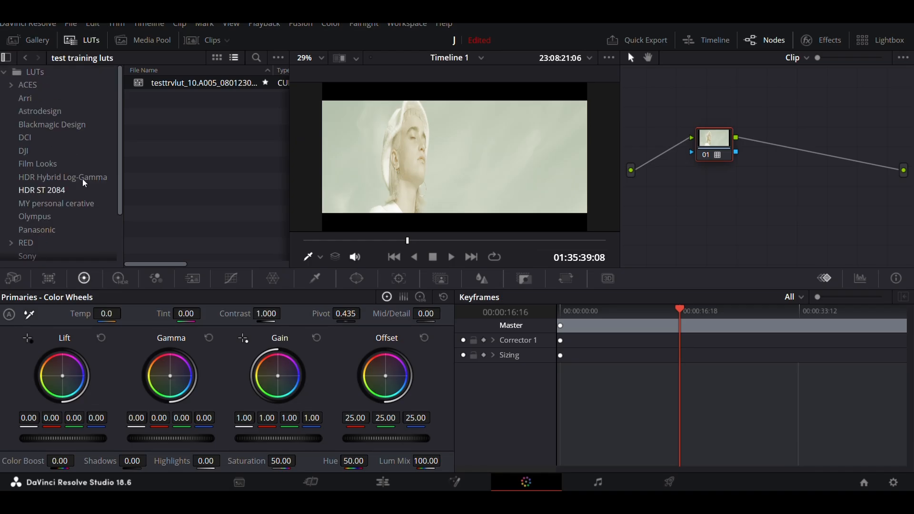
scroll(52, 199, "down", 4)
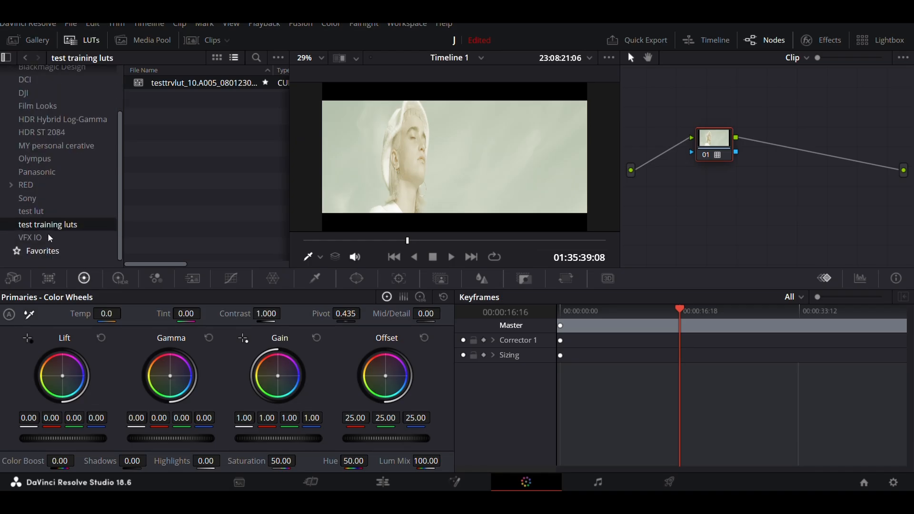
left_click(35, 211)
left_click(43, 226)
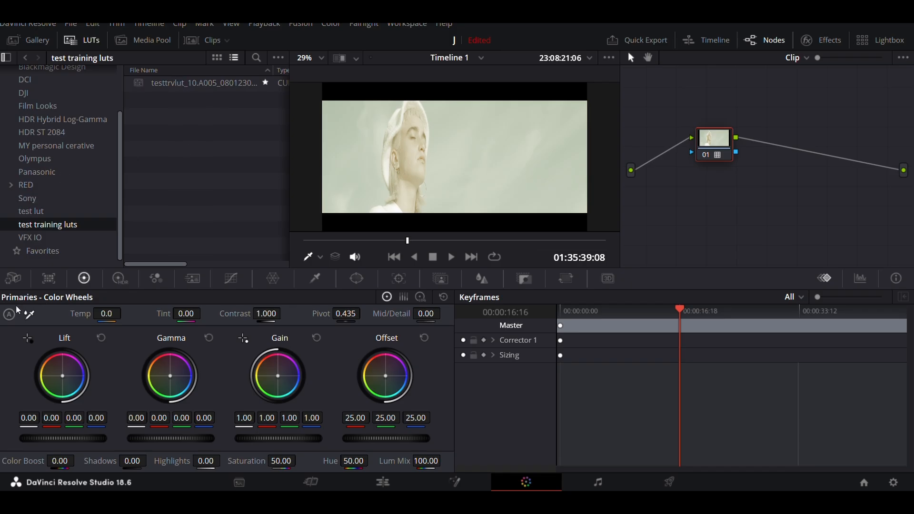
right_click(70, 225)
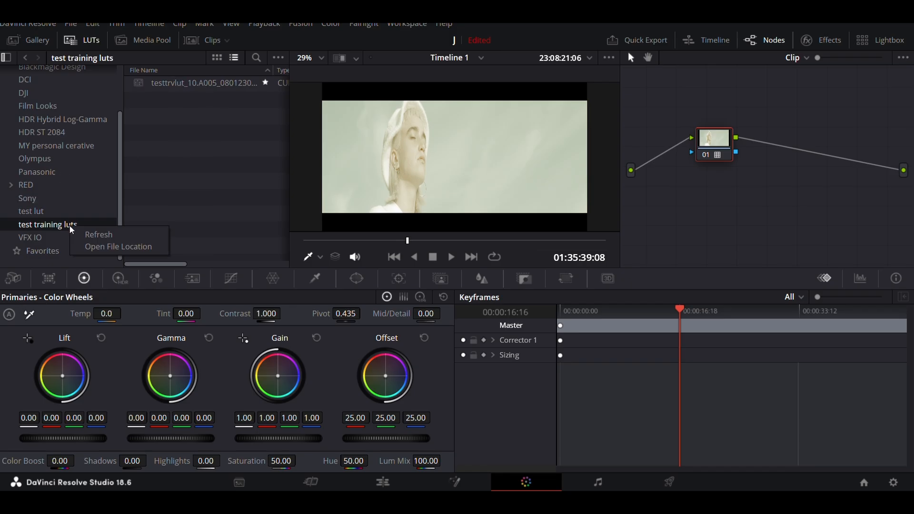
left_click(128, 247)
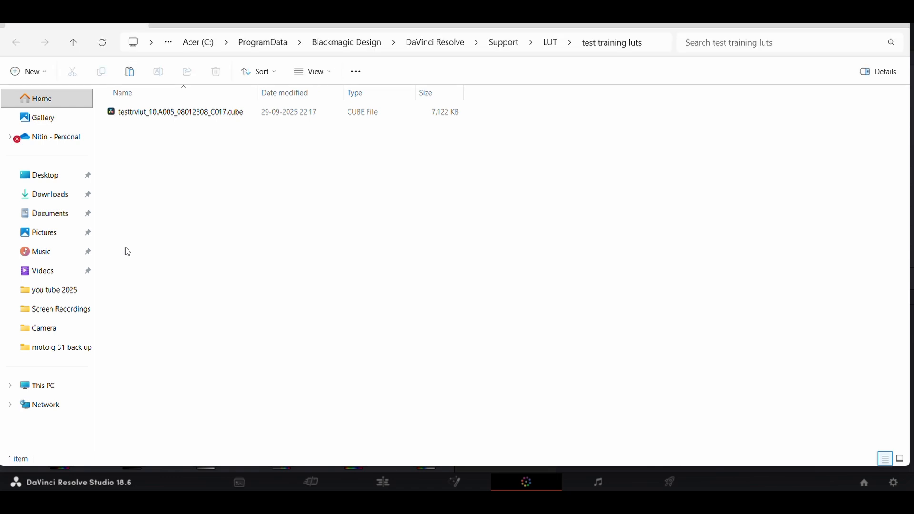
left_click(75, 44)
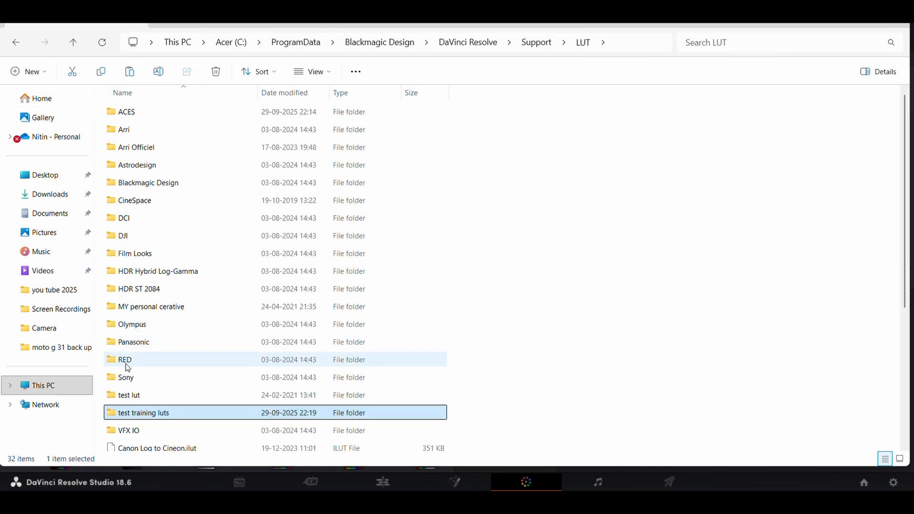
right_click(157, 413)
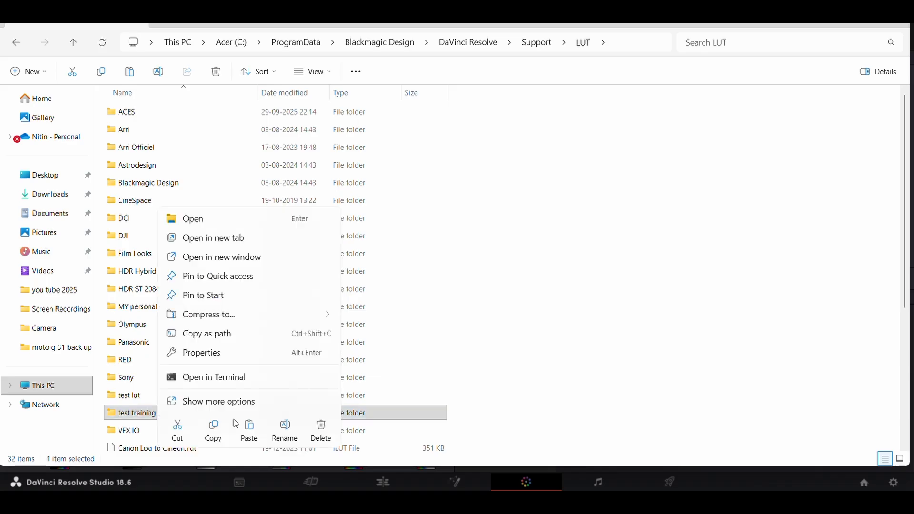
left_click(321, 430)
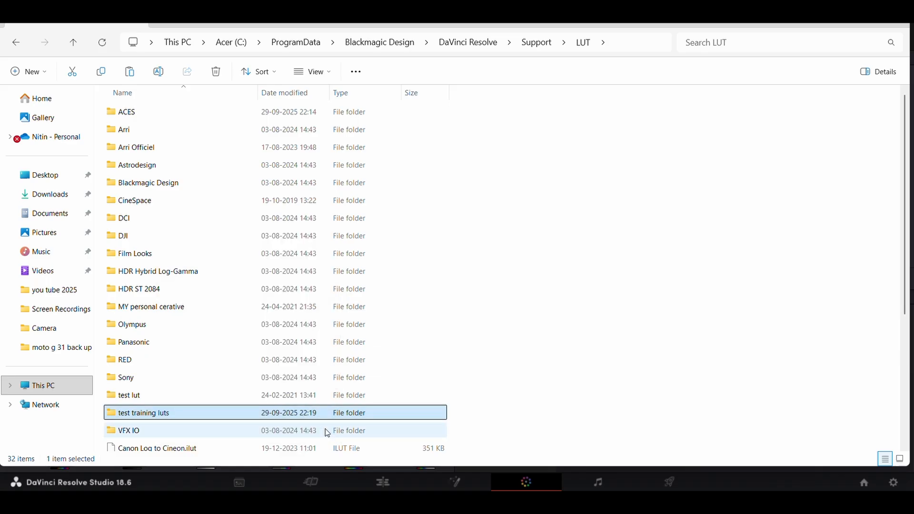
left_click(898, 18)
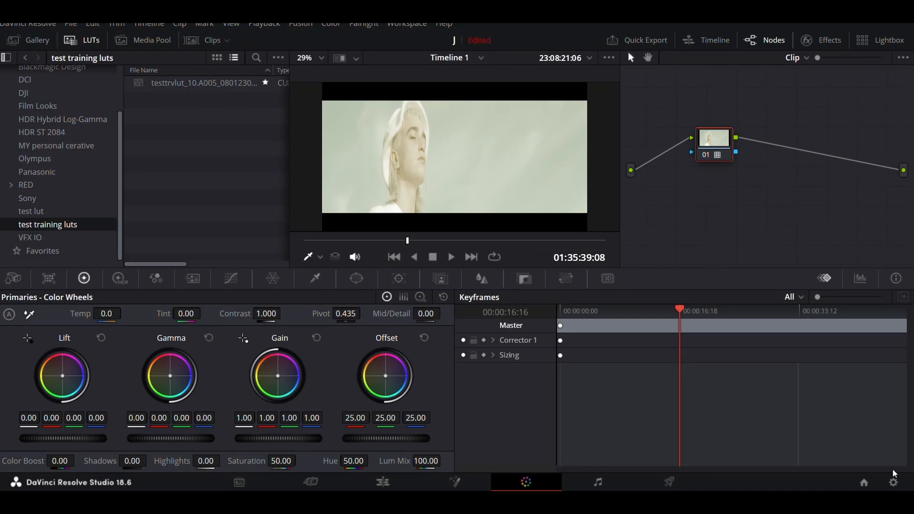
Step: Update the lookup table lists in the project's color management settings and check the LUT browser's folder list
left_click(893, 483)
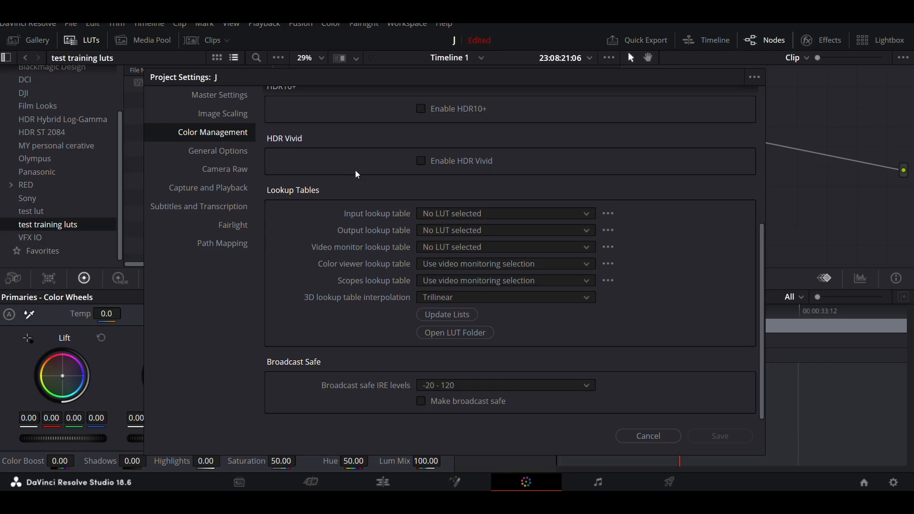
left_click(445, 315)
left_click(467, 318)
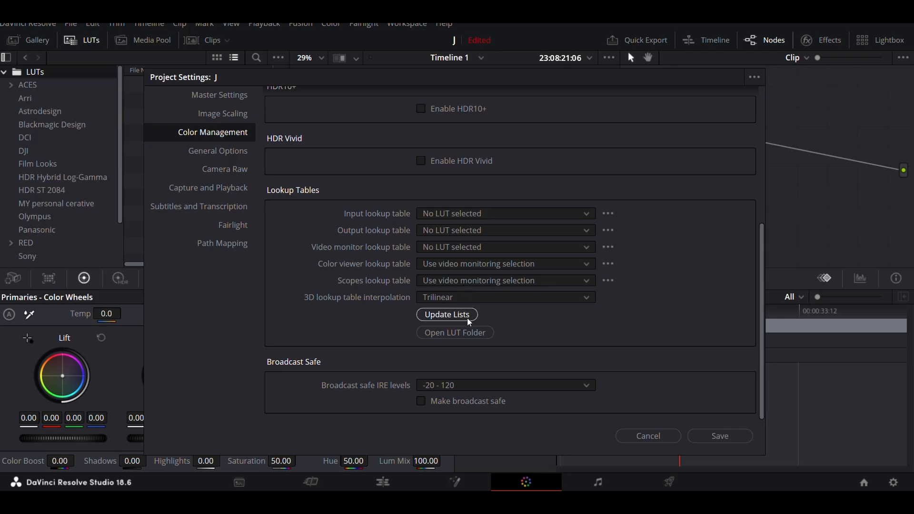
left_click(644, 436)
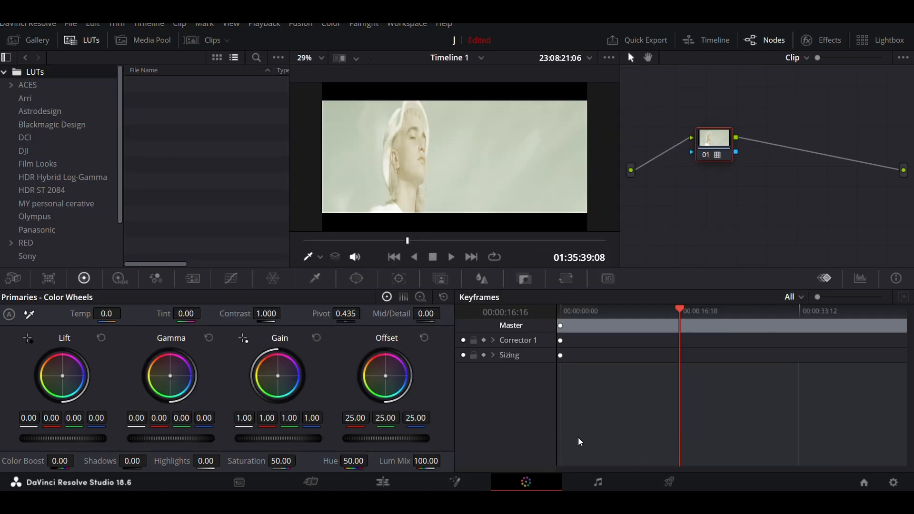
scroll(120, 174, "down", 3)
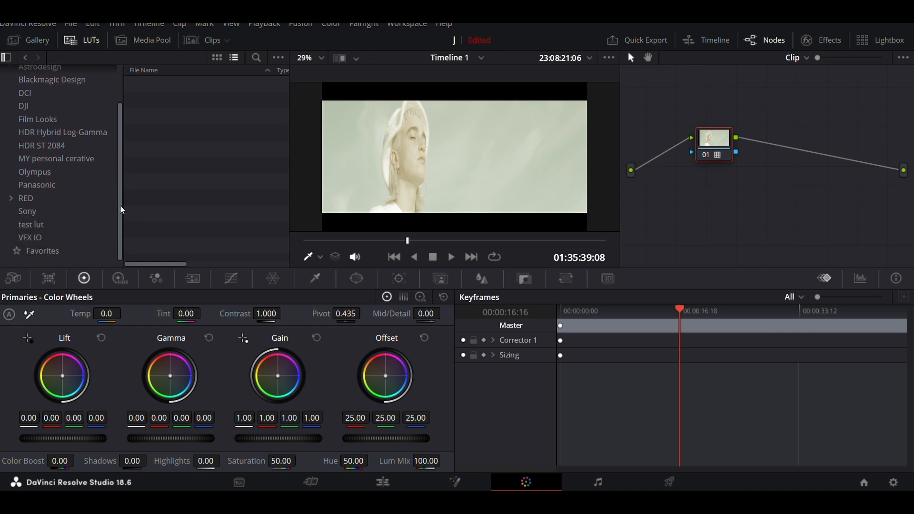
scroll(119, 212, "up", 3)
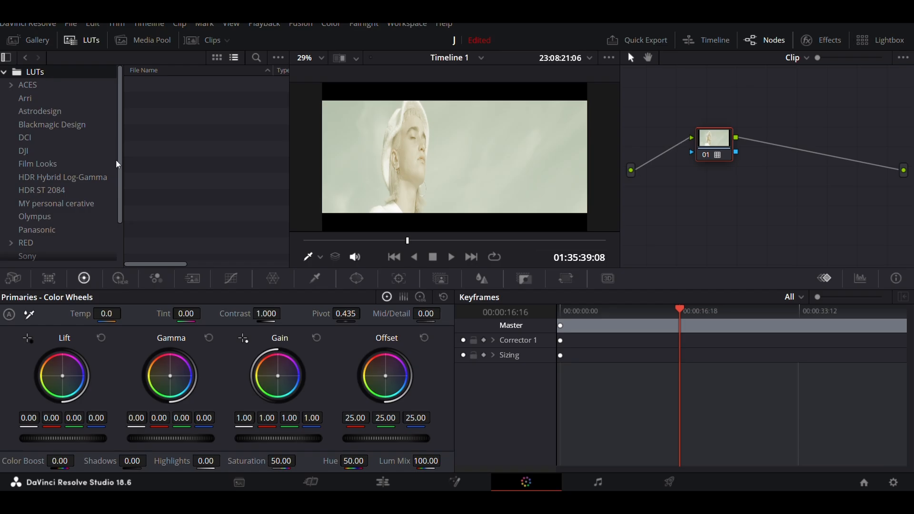
scroll(117, 178, "down", 3)
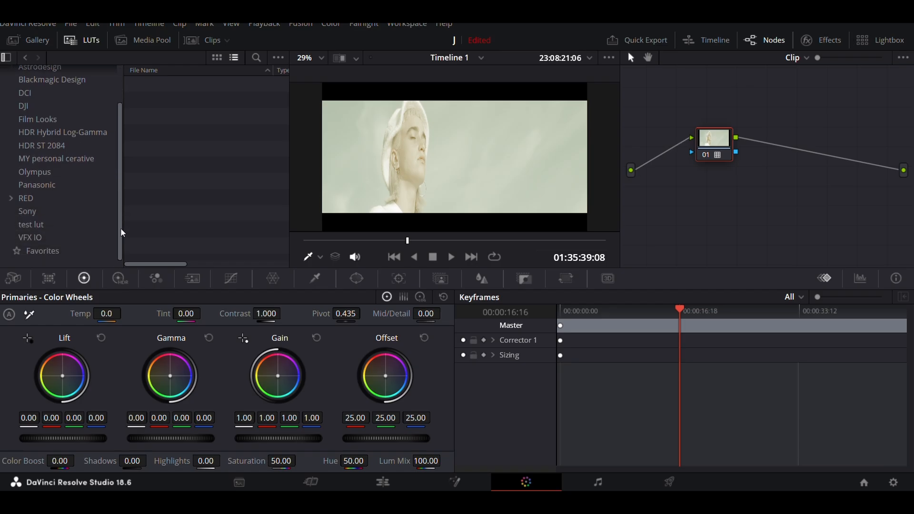
scroll(118, 200, "up", 3)
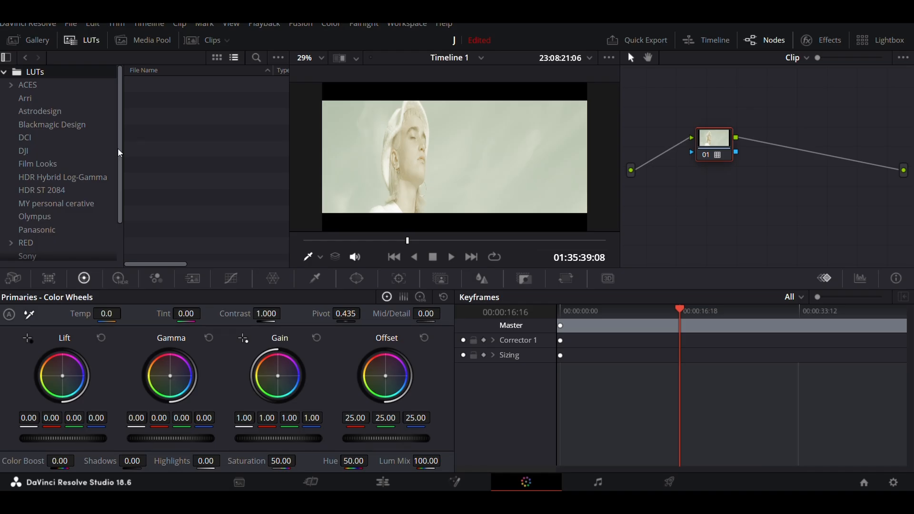
Step: Reset the grade of node 01 and apply the Look up table creation LUT from the ACES folder to it
right_click(708, 145)
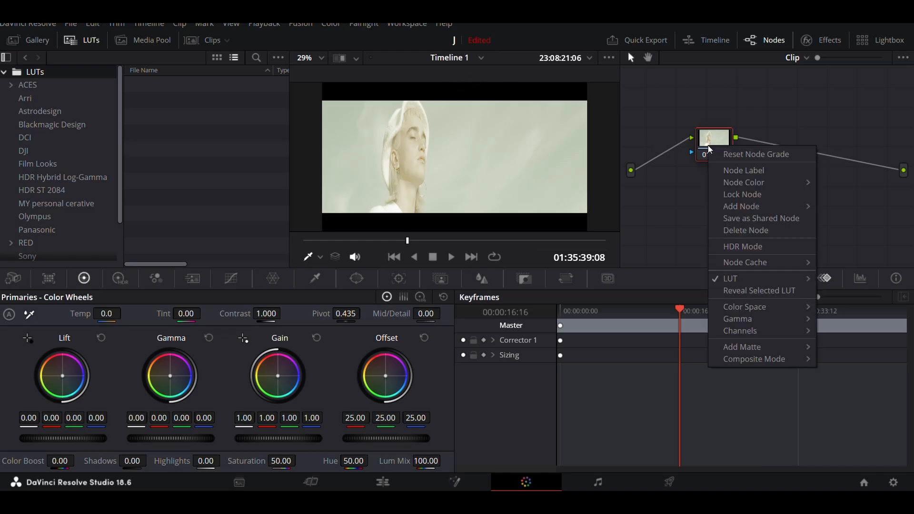
left_click(731, 157)
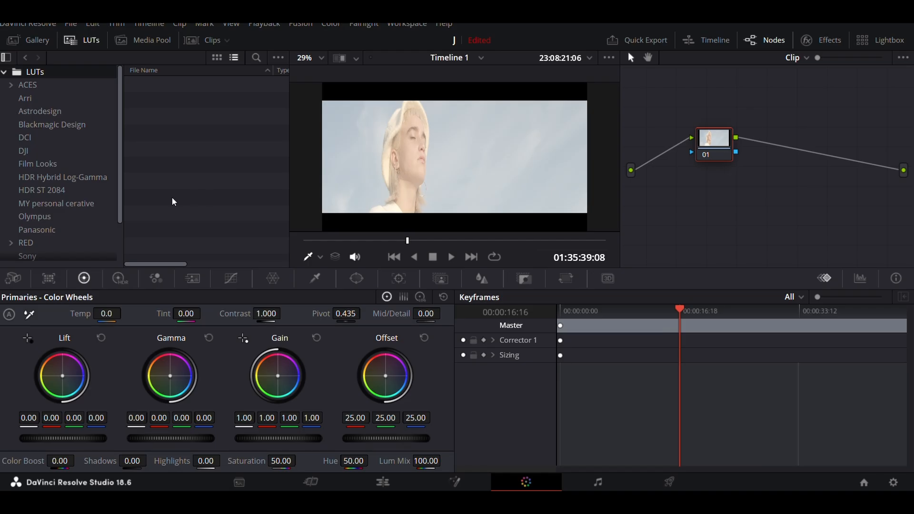
left_click(50, 86)
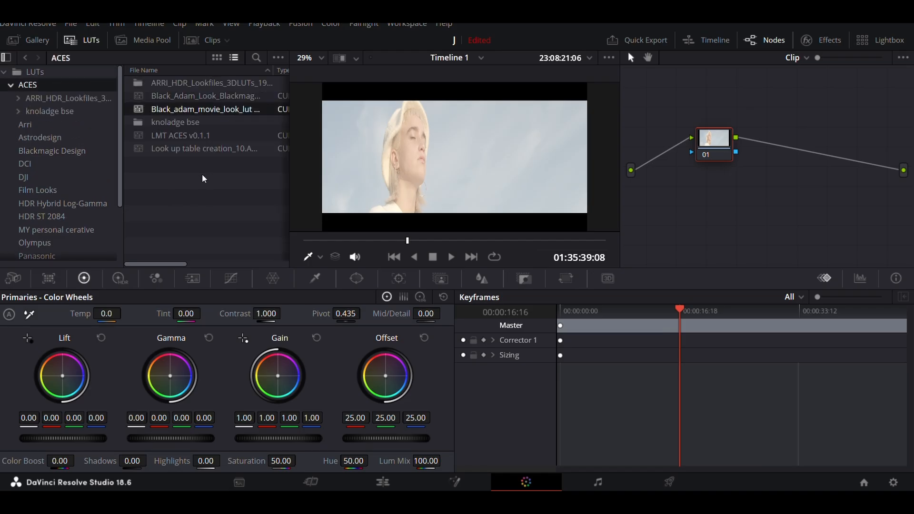
double_click(206, 148)
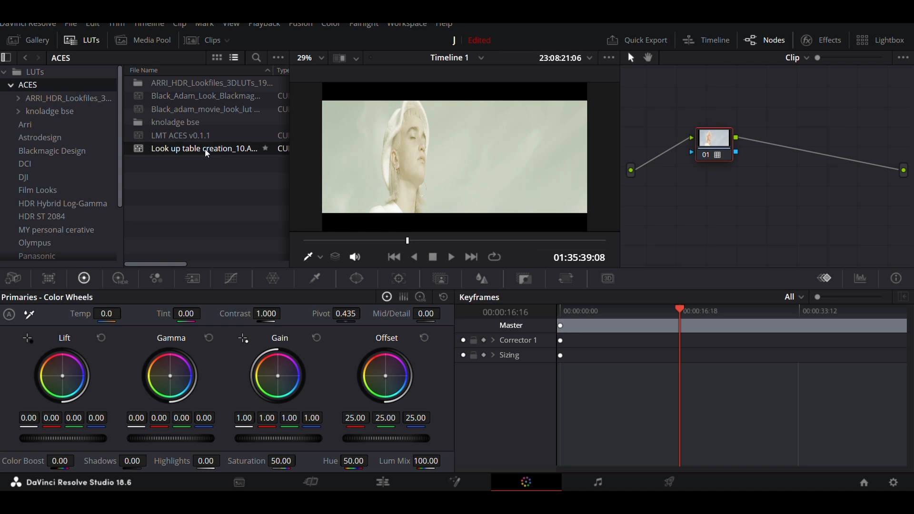
Step: Replace the keyframes with the parade scopes, hide the LUT browser and lower the overall gamma of node 01 to -0.44
left_click(92, 40)
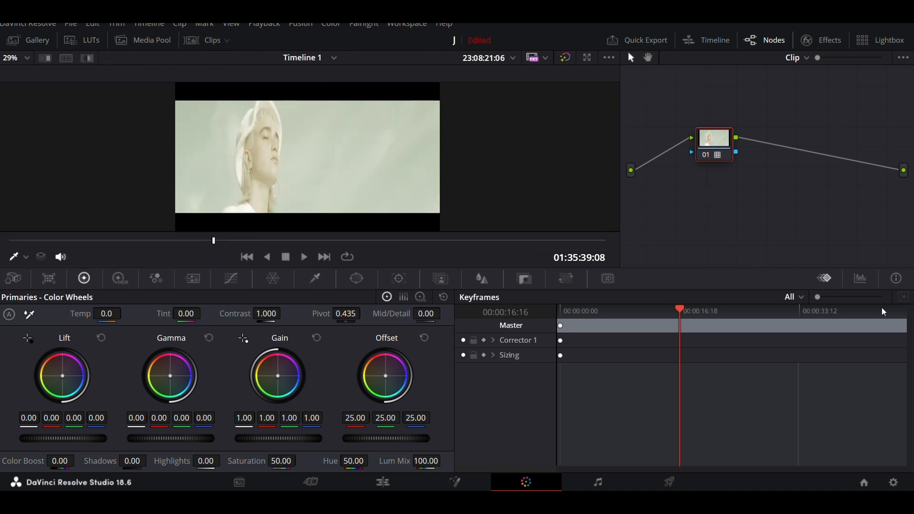
left_click(859, 278)
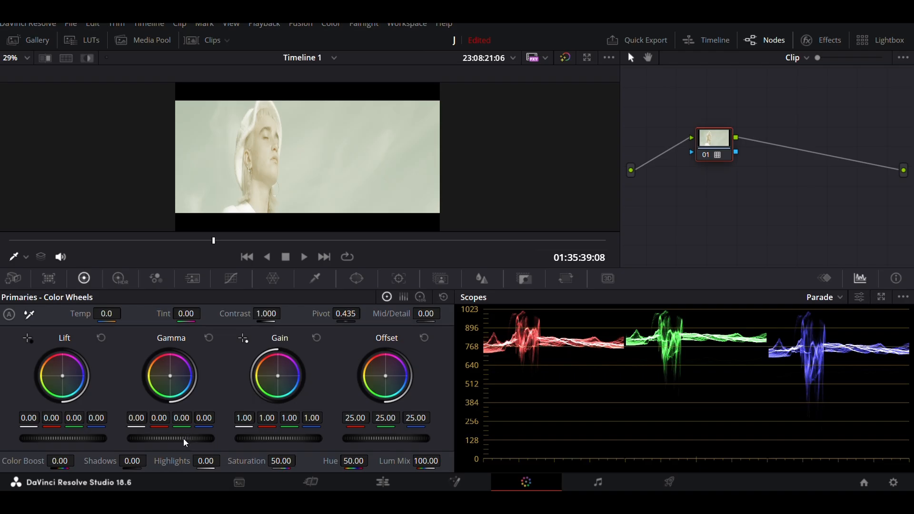
scroll(184, 437, "down", 15)
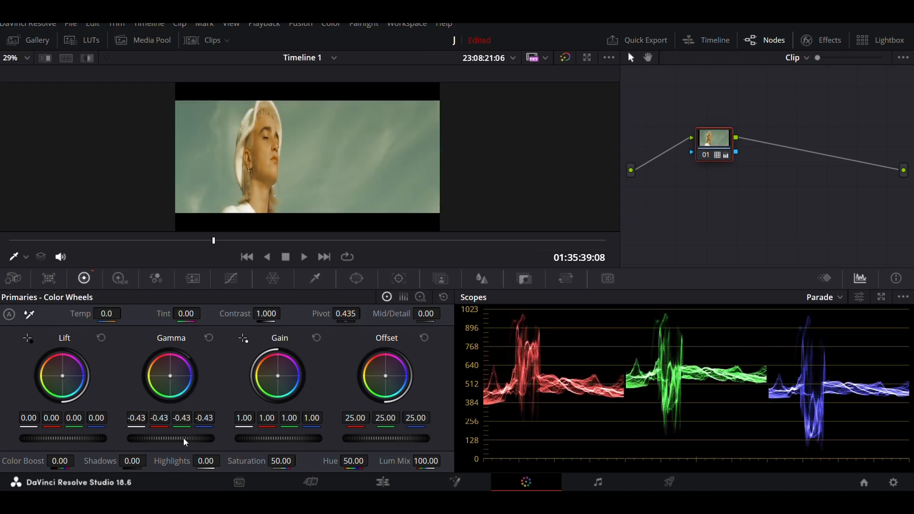
scroll(183, 438, "down", 3)
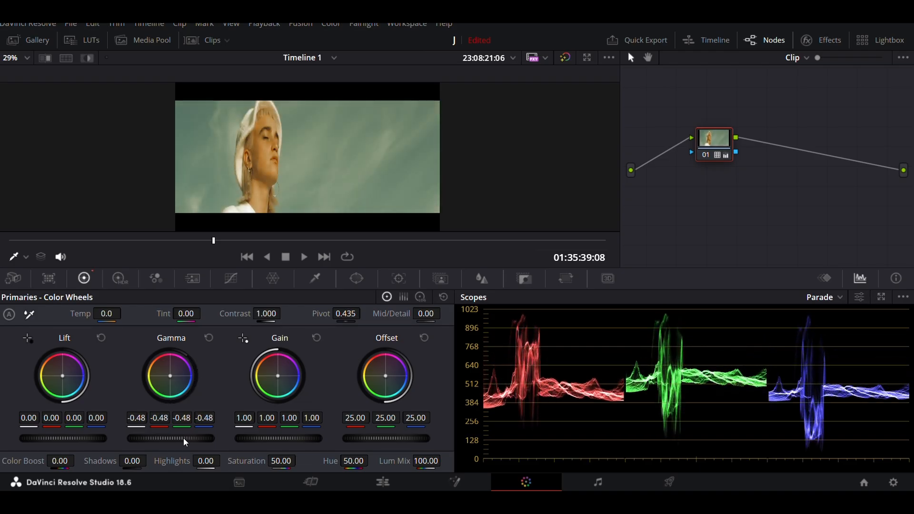
scroll(183, 437, "up", 2)
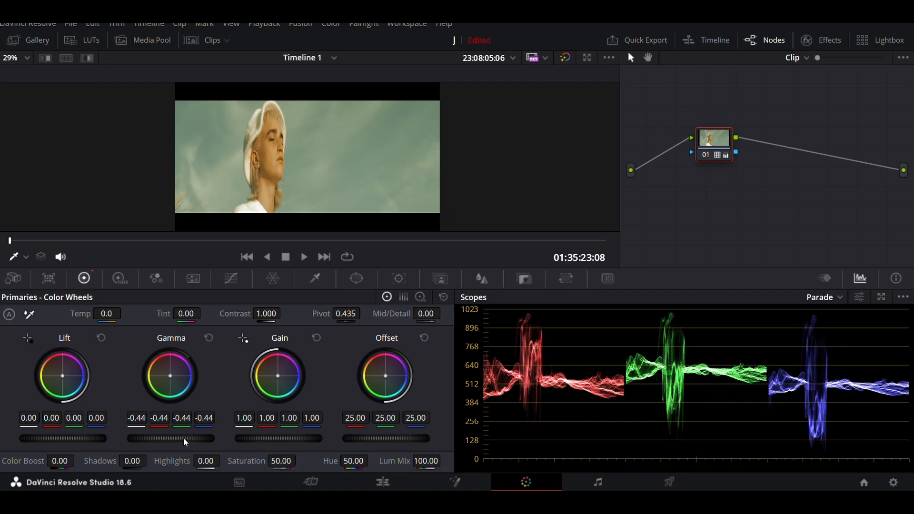
Step: Reset all grades and nodes of the current clip and bring back the LUT browser and the timeline clips
right_click(706, 105)
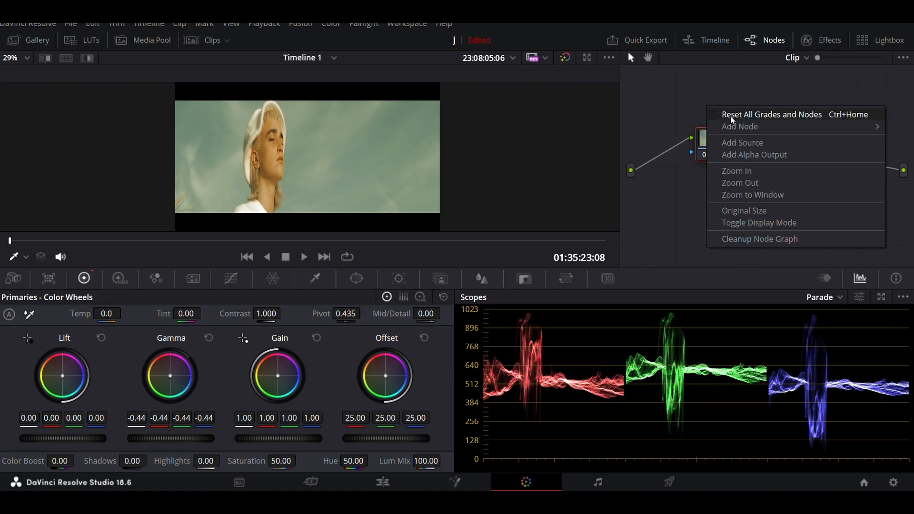
left_click(730, 116)
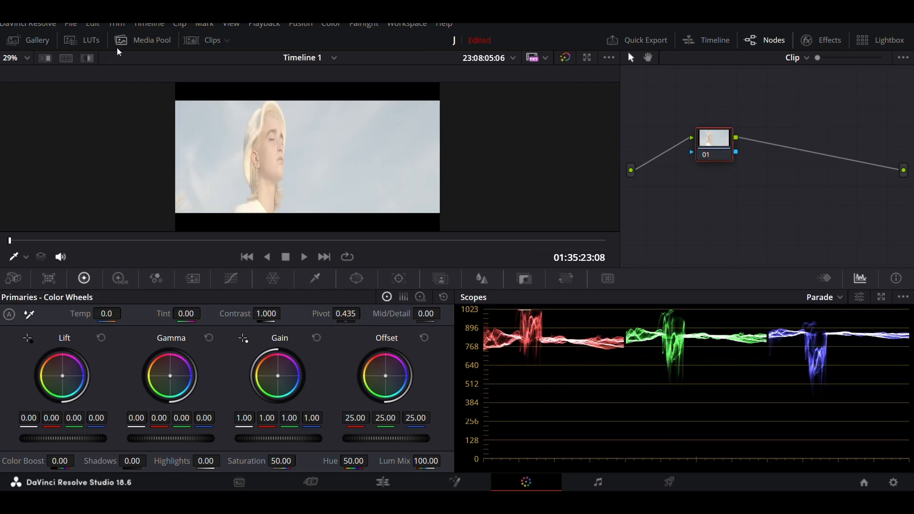
left_click(89, 40)
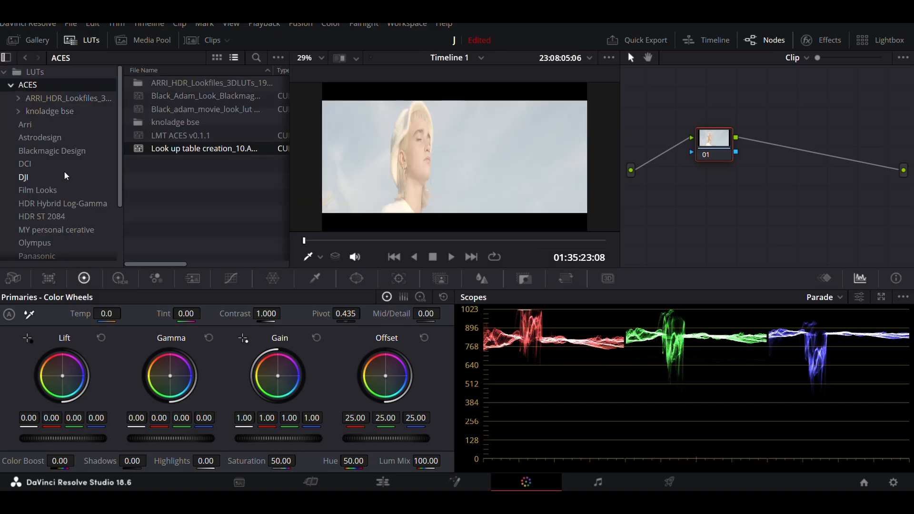
left_click(209, 41)
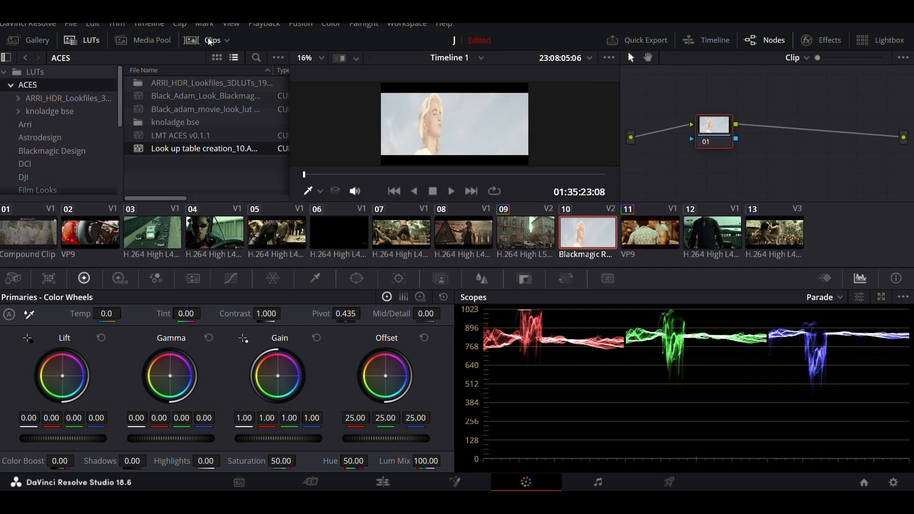
Step: Check the Generate LUT options of clip 10 and reset its grades and nodes again
right_click(597, 241)
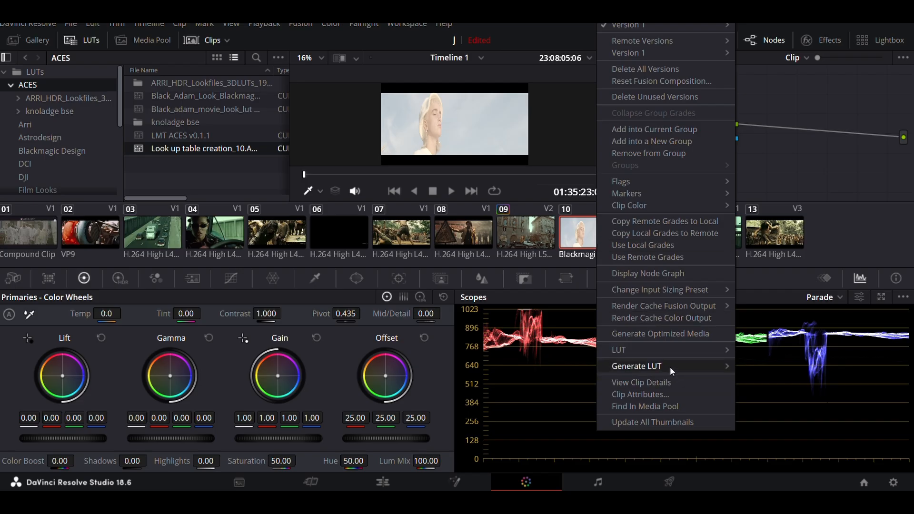
mouse_move(670, 369)
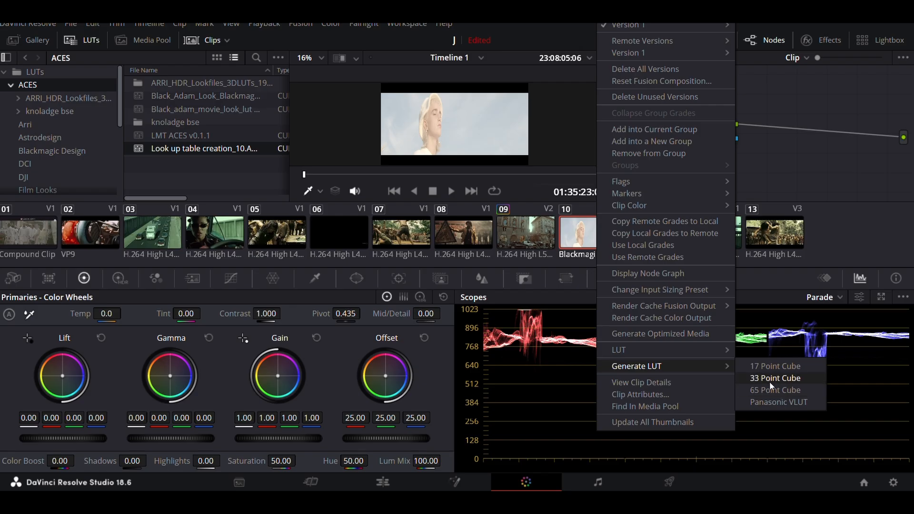
left_click(774, 155)
right_click(773, 155)
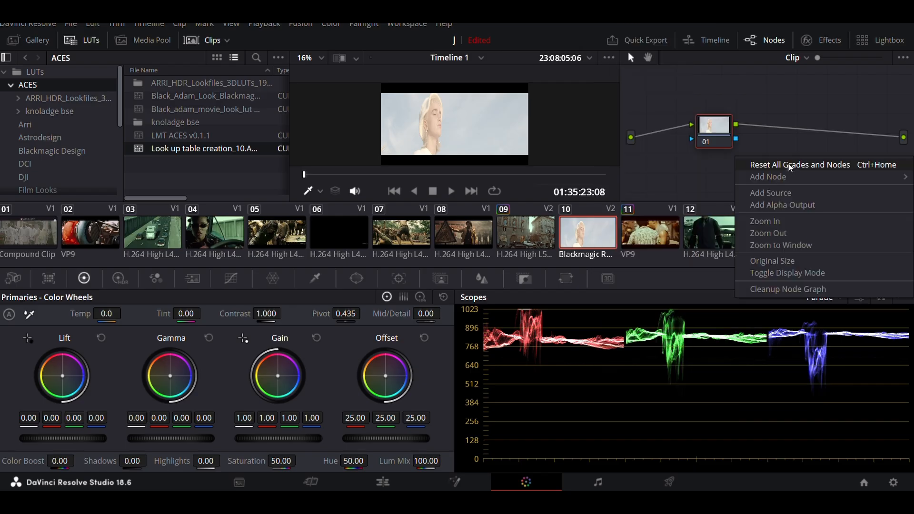
left_click(793, 167)
Step: Start generating a 65 Point Cube LUT from clip 10 and cancel the file saving
right_click(599, 241)
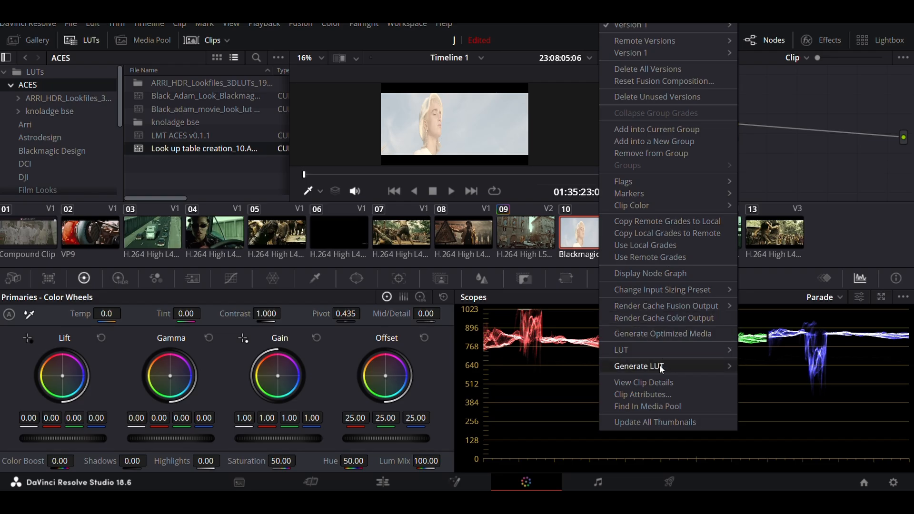
left_click(772, 390)
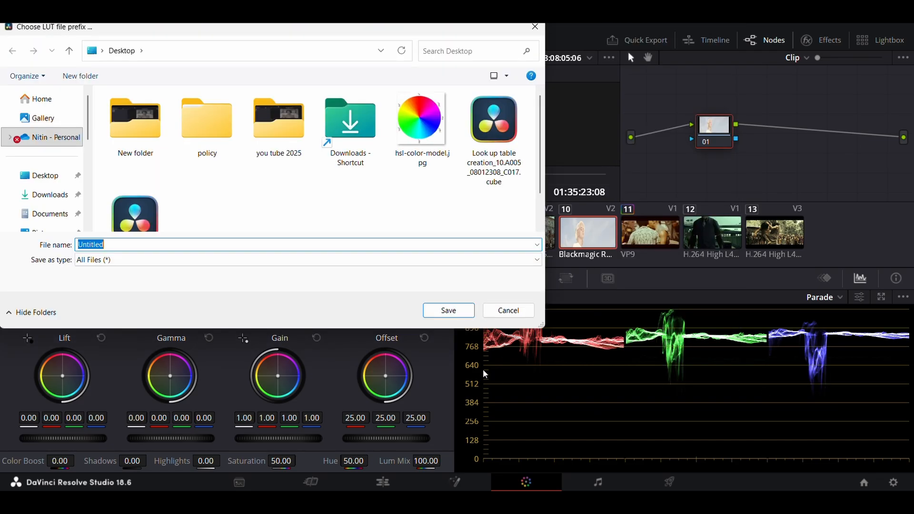
left_click(512, 317)
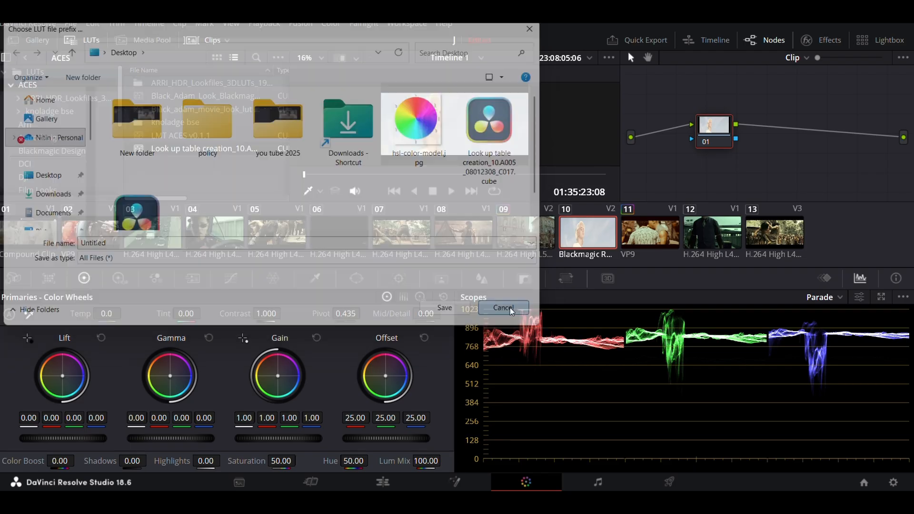